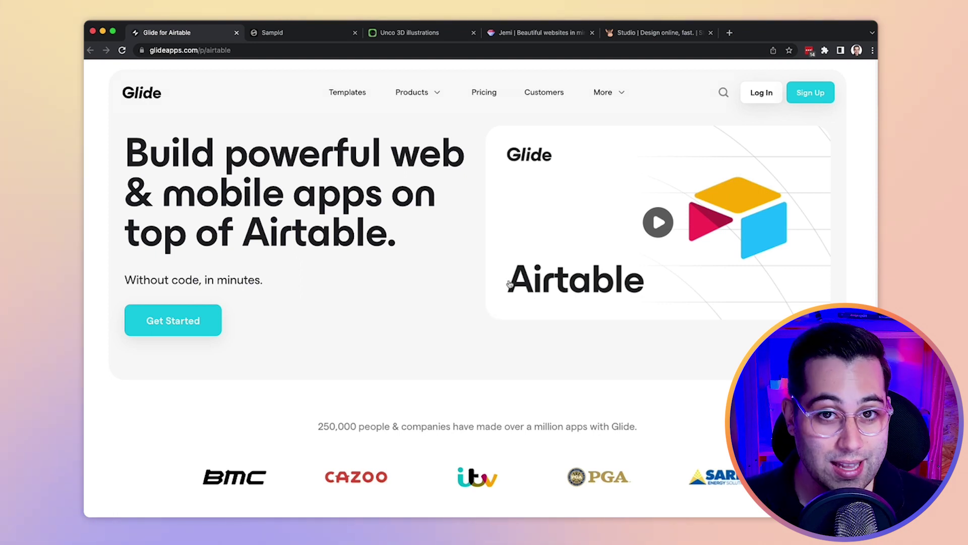
pyautogui.scroll(-6, 497, 265)
pyautogui.scroll(-4, 498, 266)
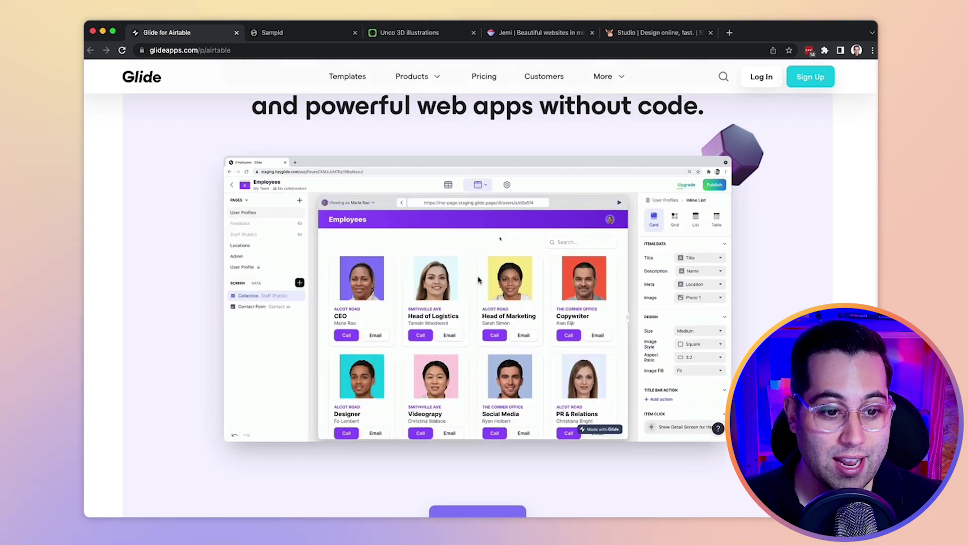
pyautogui.scroll(2, 477, 278)
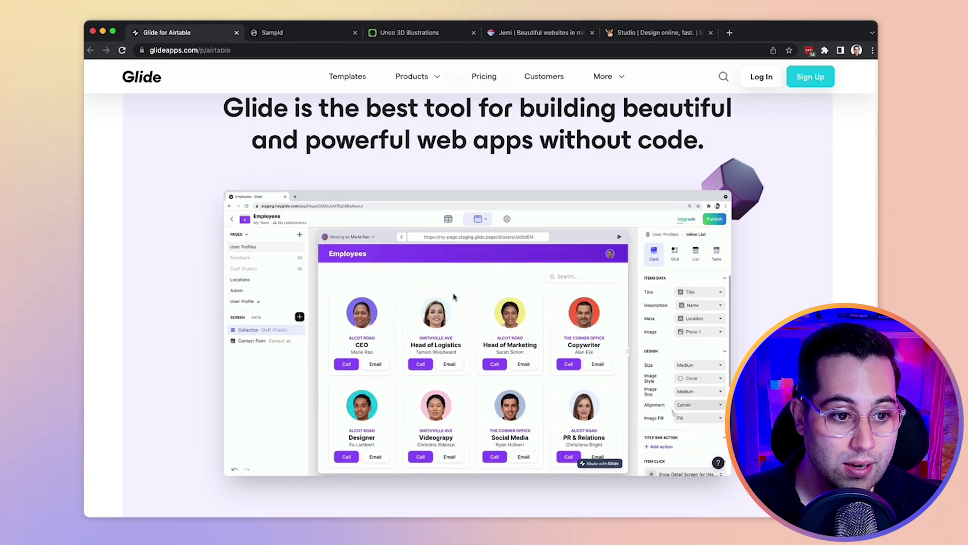
pyautogui.scroll(-5, 454, 313)
pyautogui.scroll(-5, 454, 313)
pyautogui.scroll(-1, 454, 298)
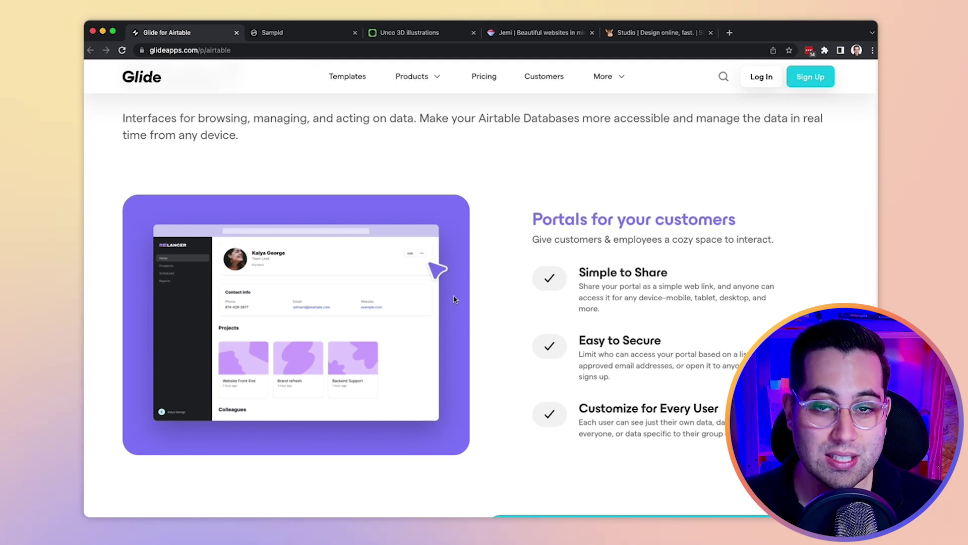
pyautogui.scroll(-5, 454, 298)
pyautogui.scroll(-2, 453, 300)
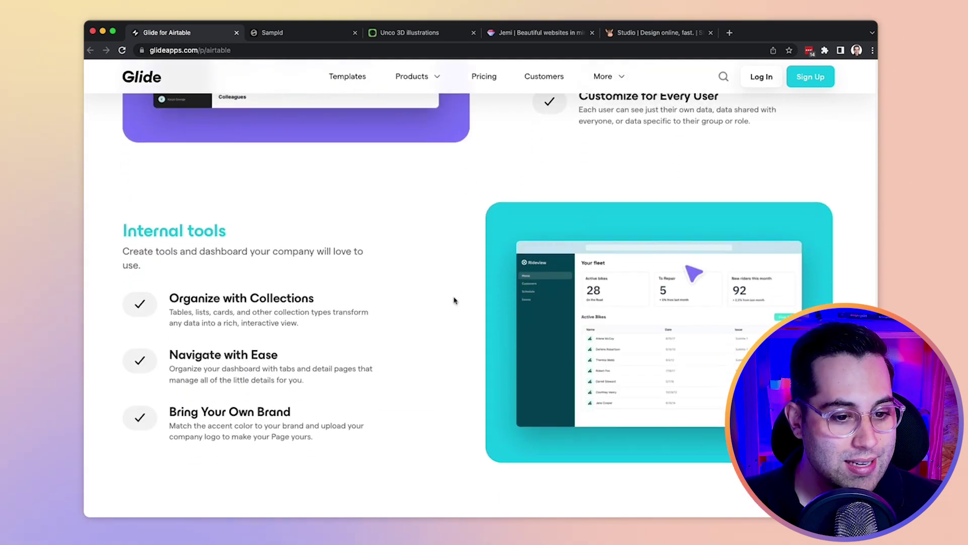
pyautogui.scroll(-2, 455, 300)
pyautogui.scroll(-3, 454, 299)
pyautogui.scroll(-1, 455, 302)
pyautogui.scroll(-1, 455, 301)
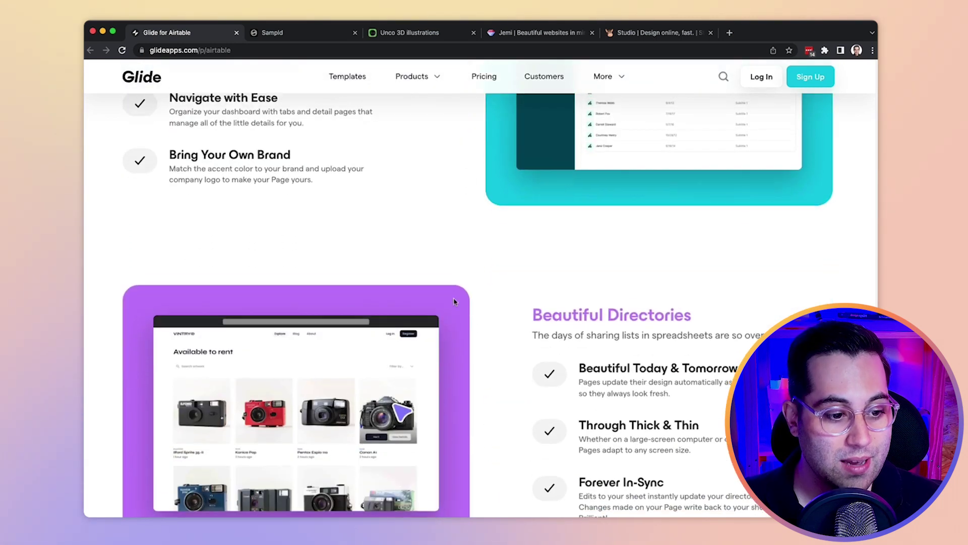
pyautogui.scroll(-1, 453, 301)
pyautogui.scroll(-1, 454, 301)
pyautogui.scroll(-3, 453, 302)
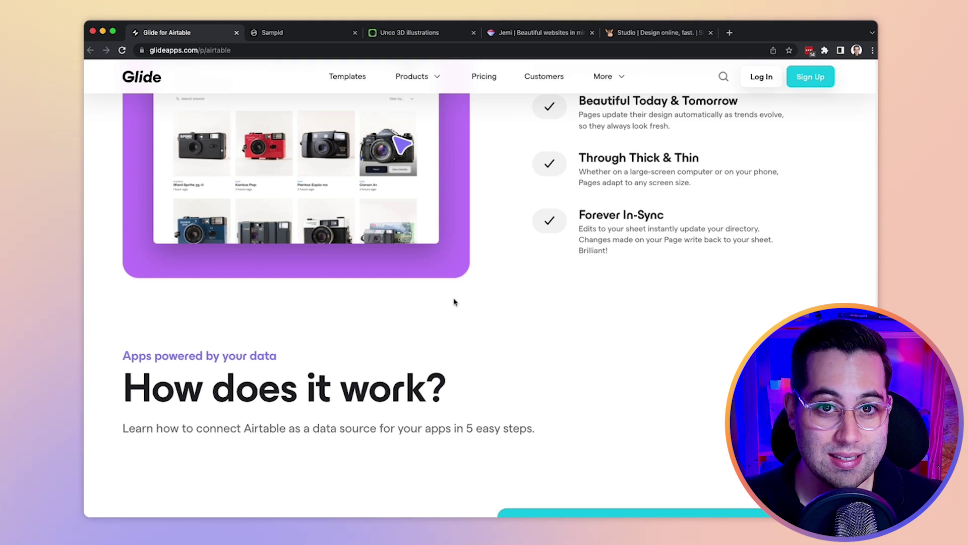
pyautogui.scroll(-2, 454, 301)
pyautogui.scroll(-2, 454, 301)
pyautogui.scroll(-2, 454, 301)
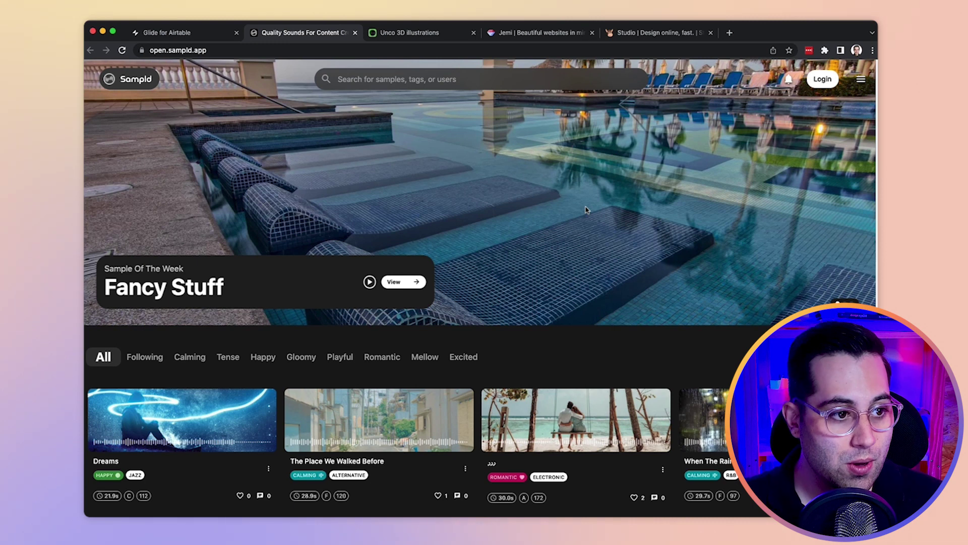
pyautogui.scroll(-5, 585, 209)
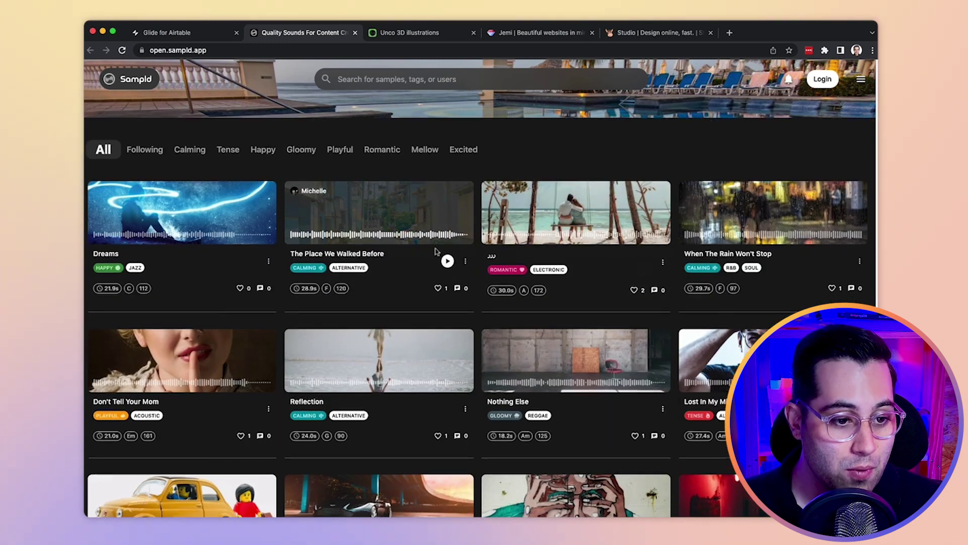
pyautogui.scroll(-5, 522, 285)
pyautogui.scroll(10, 463, 307)
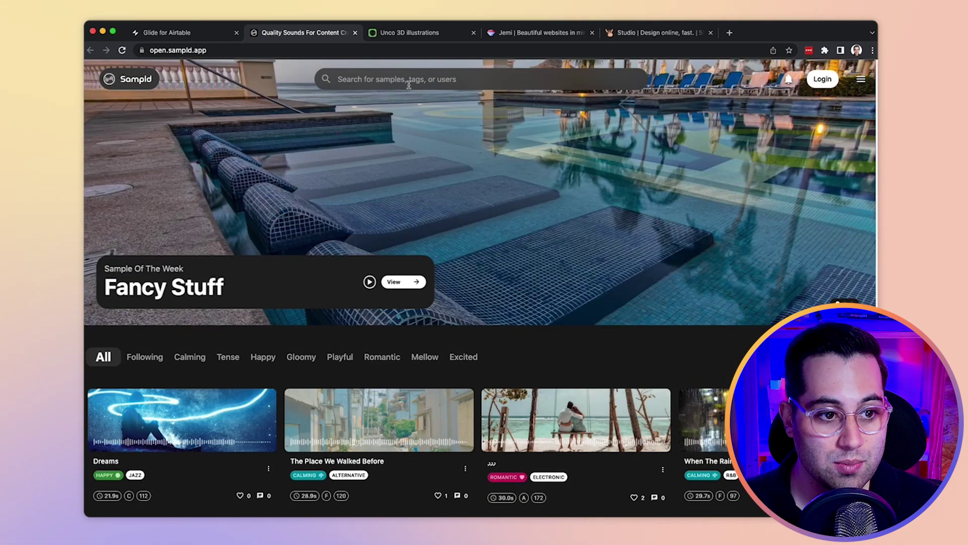
pyautogui.scroll(-5, 492, 303)
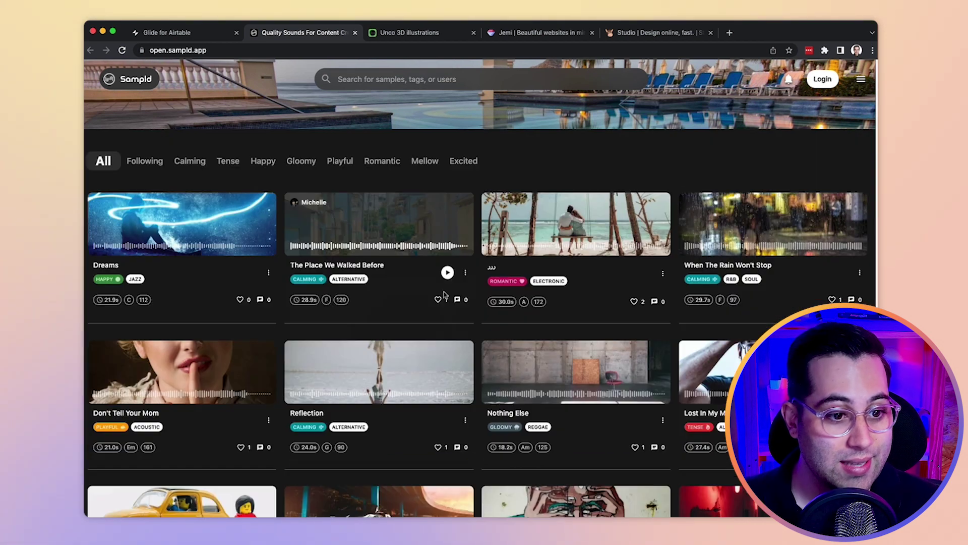
pyautogui.scroll(-5, 445, 295)
pyautogui.scroll(-5, 455, 297)
pyautogui.scroll(-5, 455, 297)
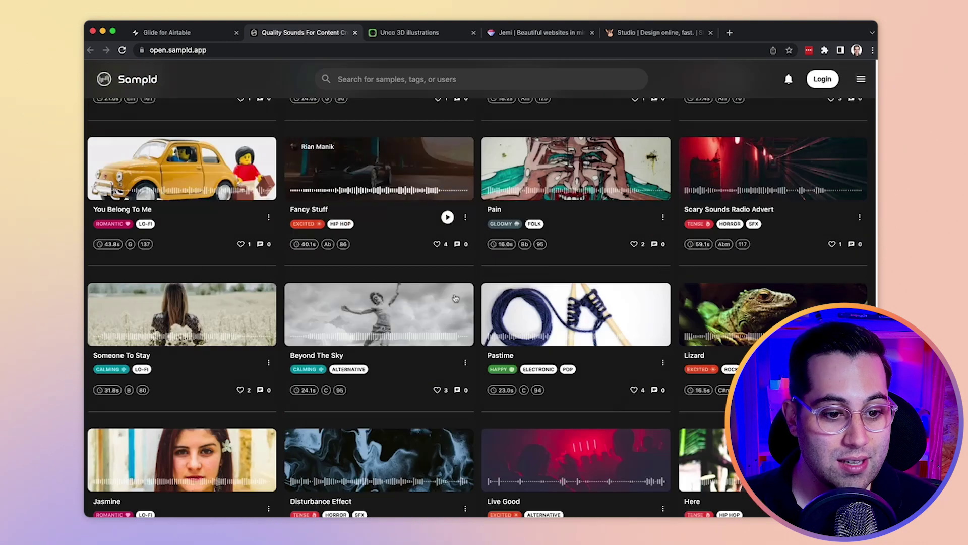
pyautogui.scroll(-2, 529, 299)
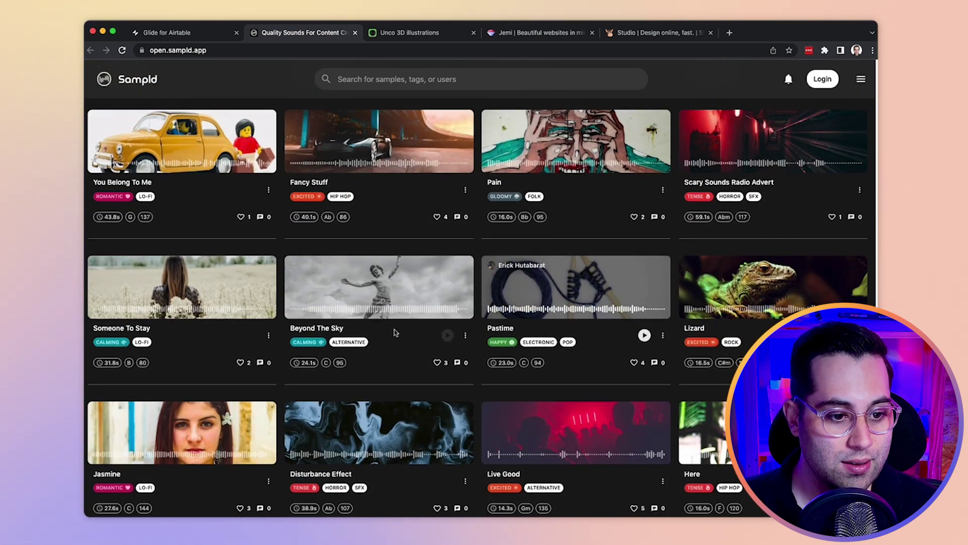
pyautogui.scroll(5, 607, 284)
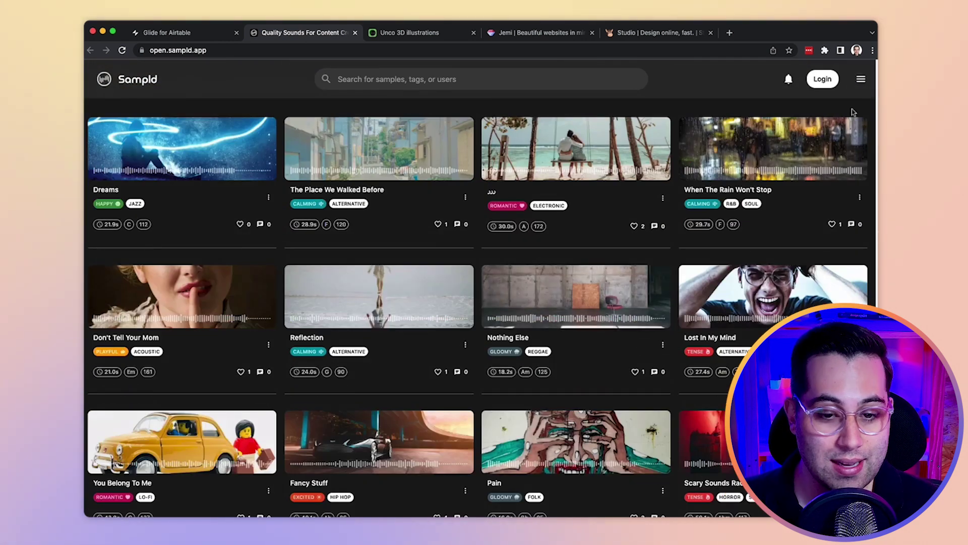
pyautogui.scroll(5, 497, 295)
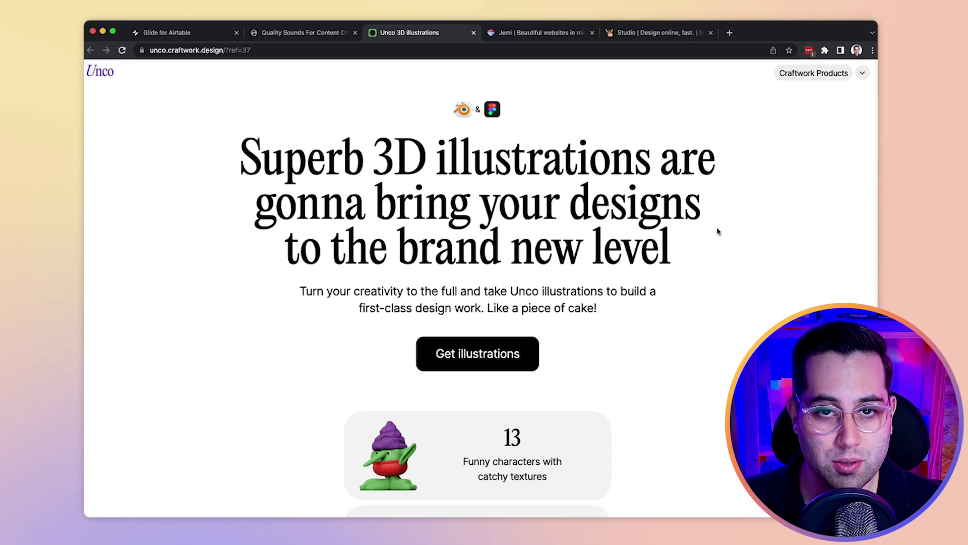
pyautogui.scroll(-3, 713, 256)
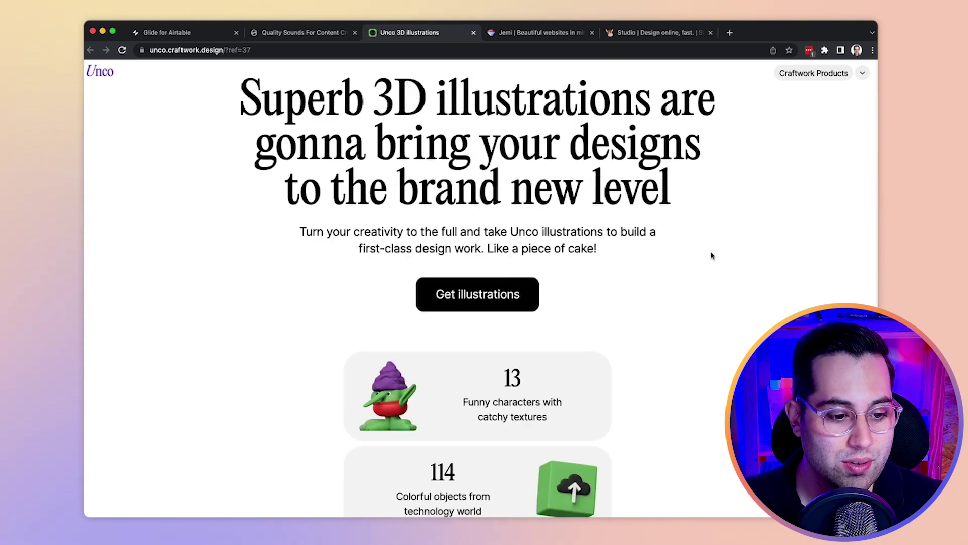
pyautogui.scroll(-2, 566, 276)
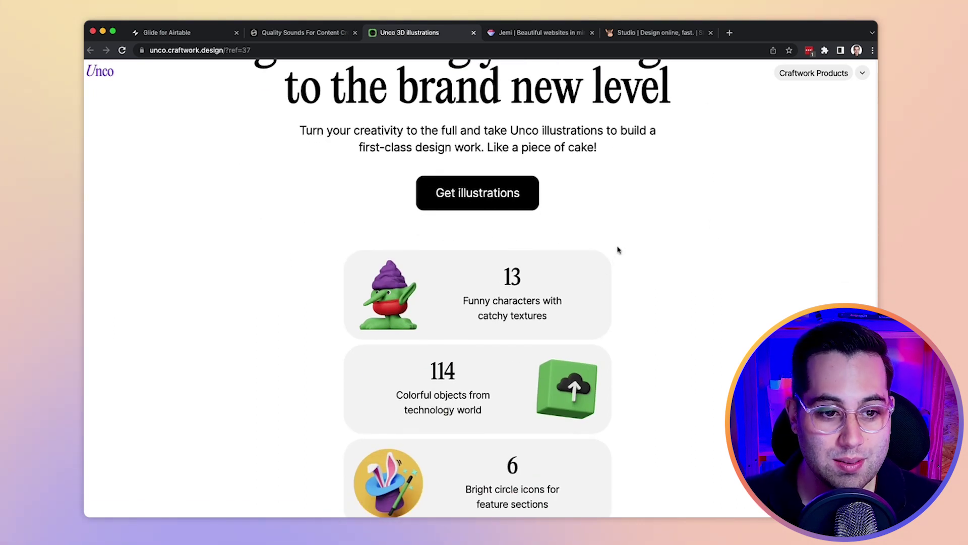
pyautogui.scroll(-1, 618, 249)
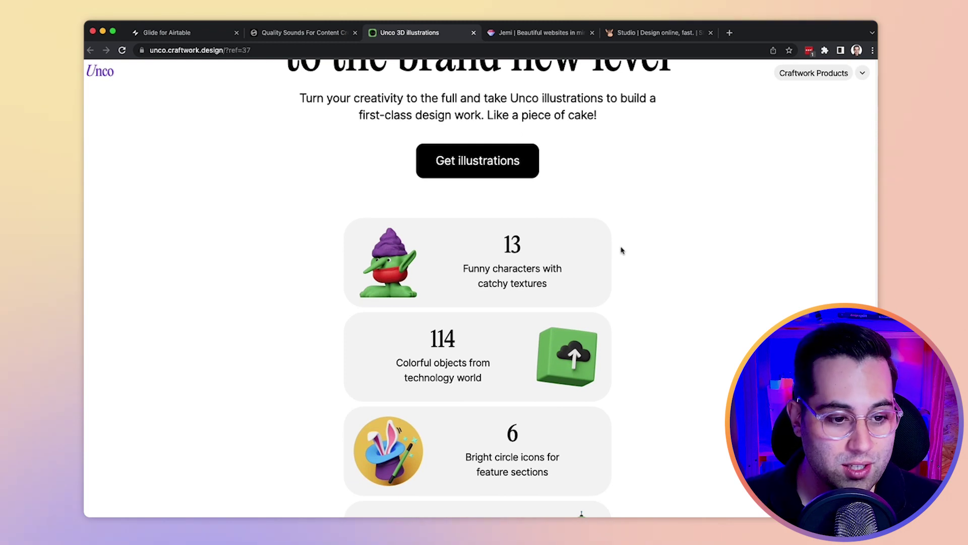
pyautogui.scroll(-1, 621, 251)
pyautogui.scroll(-1, 621, 253)
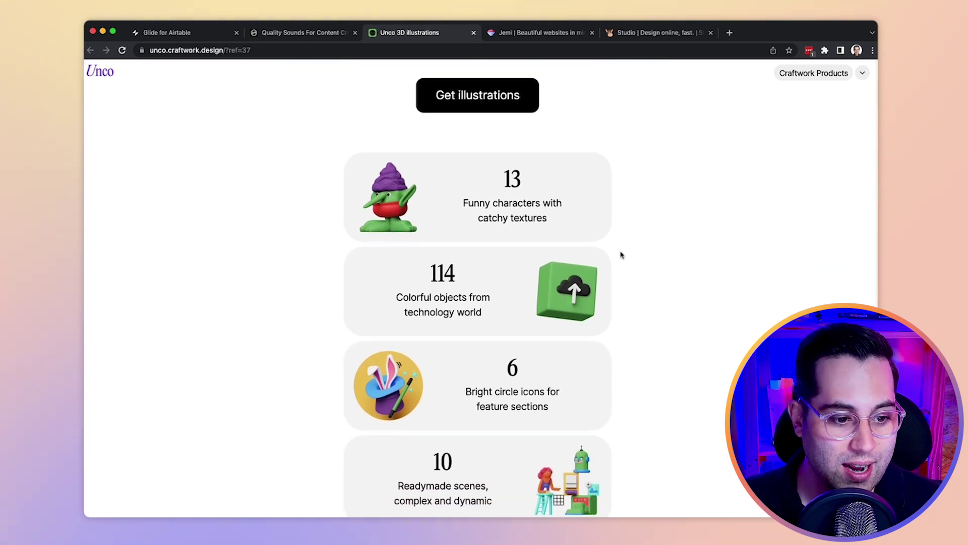
pyautogui.scroll(-1, 621, 254)
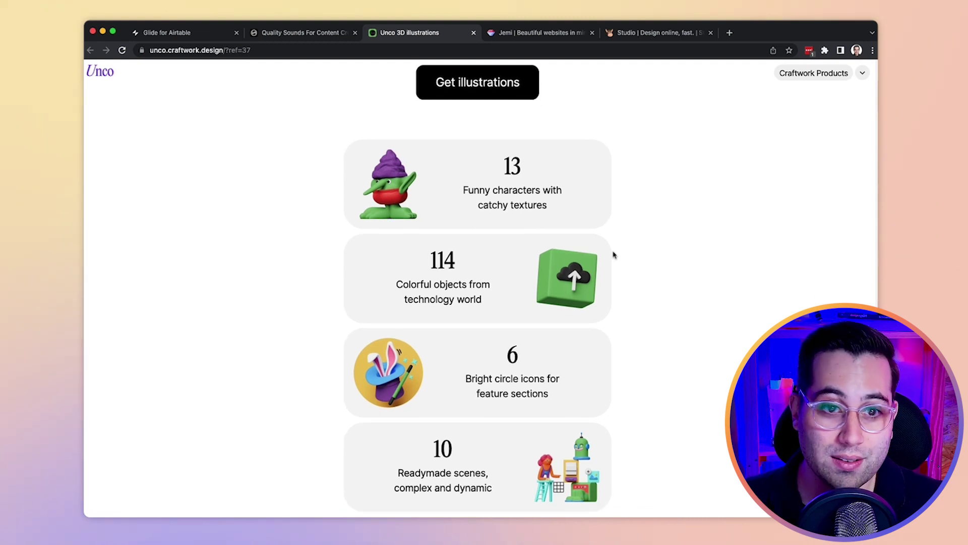
pyautogui.scroll(-1, 613, 255)
pyautogui.scroll(-4, 613, 255)
pyautogui.scroll(5, 469, 242)
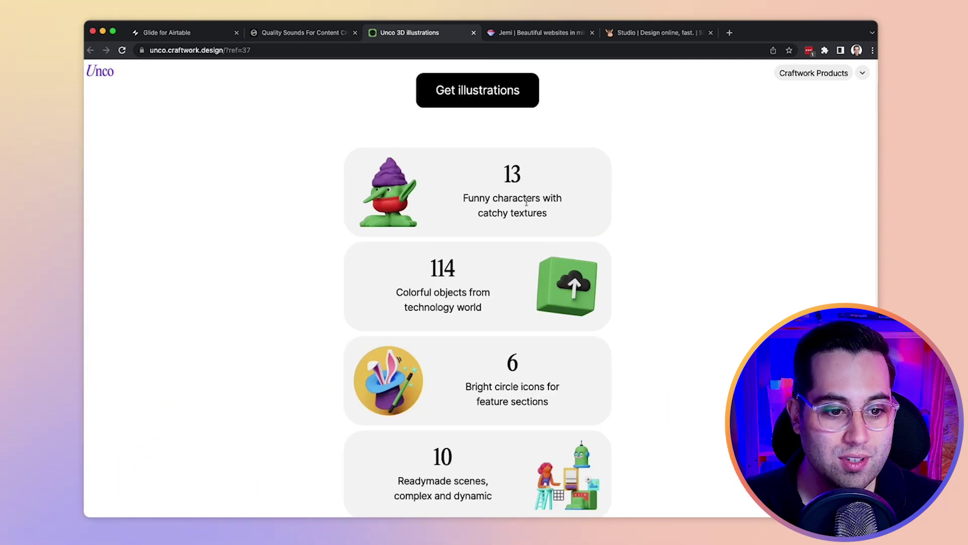
pyautogui.scroll(-3, 515, 230)
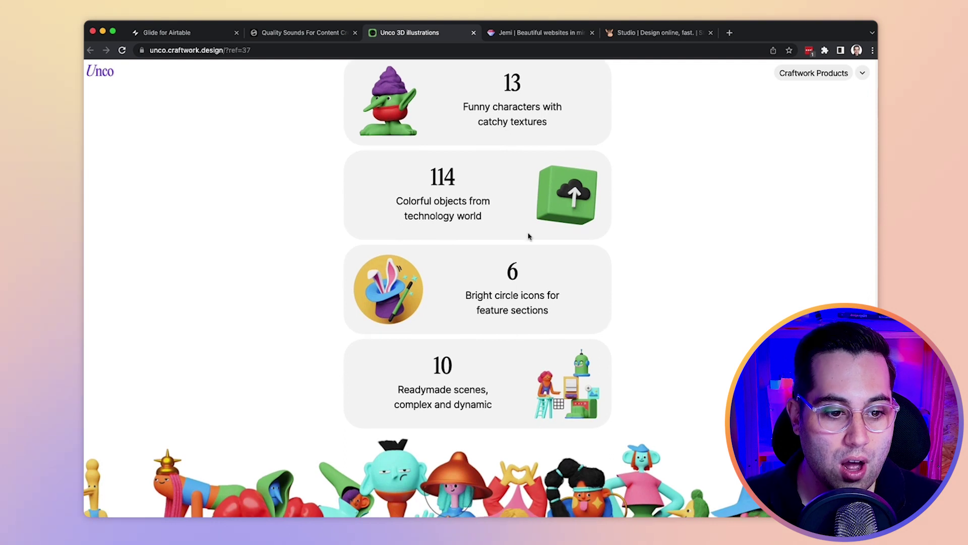
pyautogui.scroll(-2, 468, 250)
pyautogui.scroll(-4, 498, 270)
pyautogui.scroll(-2, 454, 287)
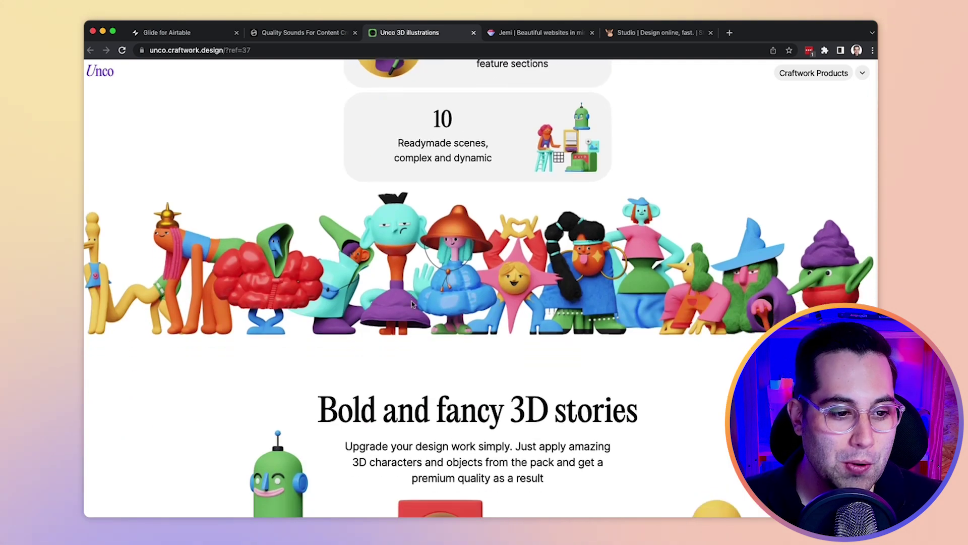
pyautogui.scroll(-2, 424, 299)
pyautogui.scroll(-1, 414, 301)
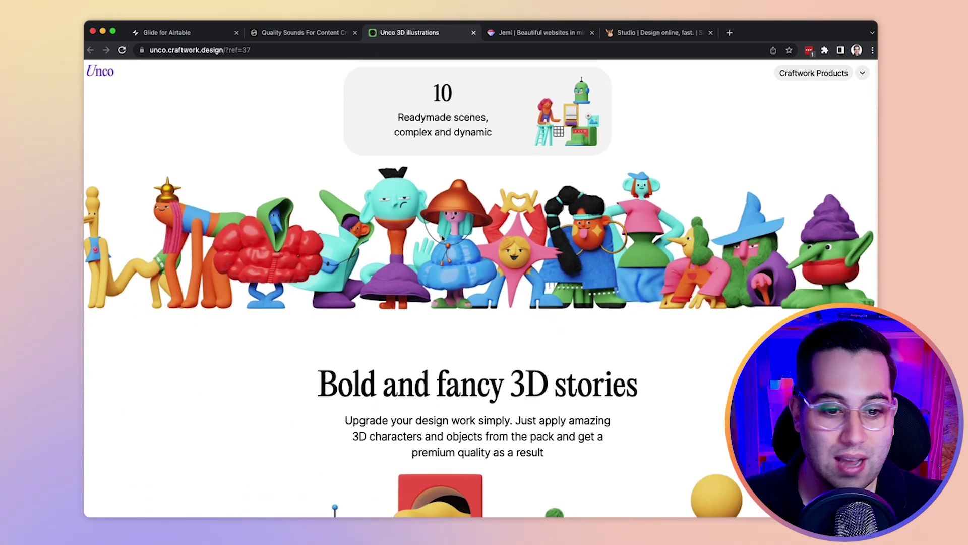
pyautogui.scroll(-1, 482, 243)
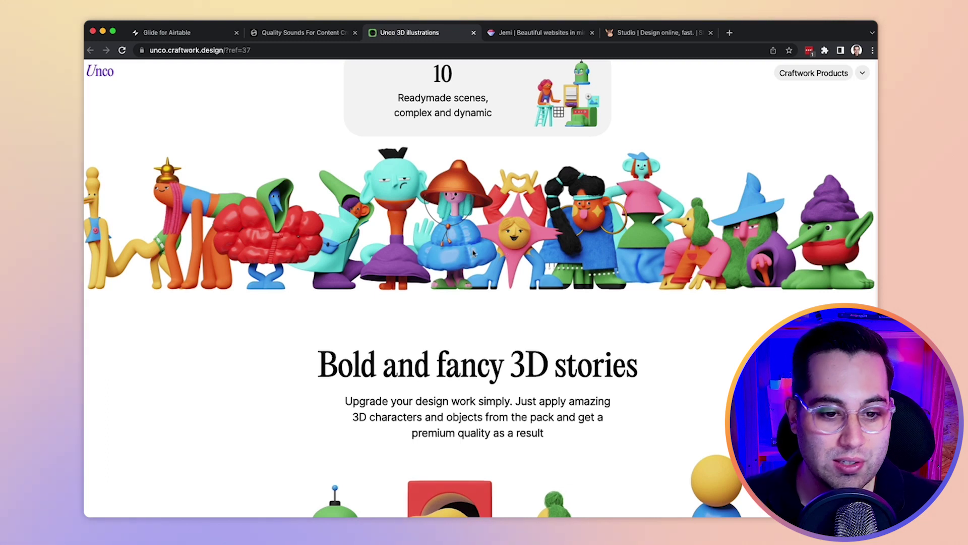
pyautogui.scroll(-1, 471, 251)
pyautogui.scroll(-5, 471, 257)
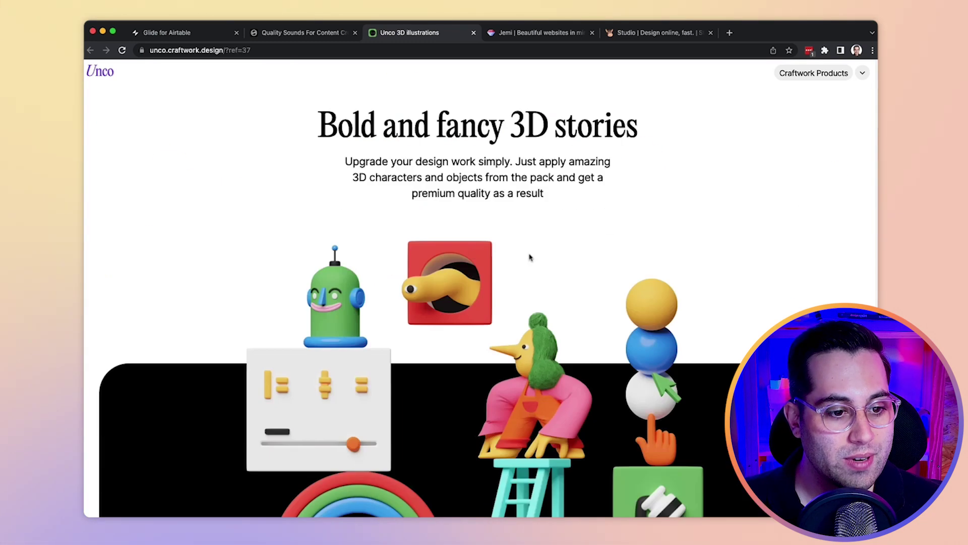
pyautogui.scroll(-5, 457, 281)
pyautogui.scroll(-3, 457, 281)
pyautogui.scroll(-3, 461, 282)
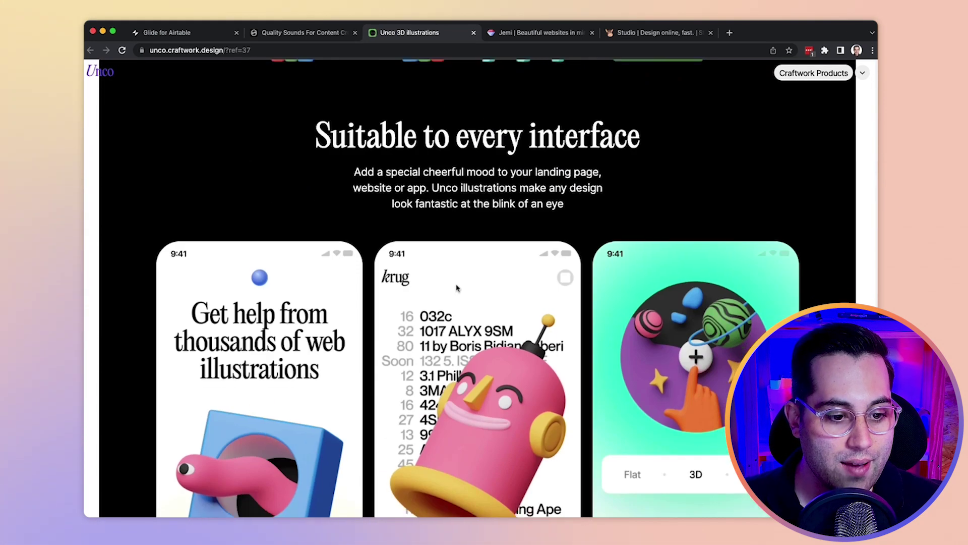
pyautogui.scroll(-2, 469, 281)
pyautogui.scroll(-2, 471, 282)
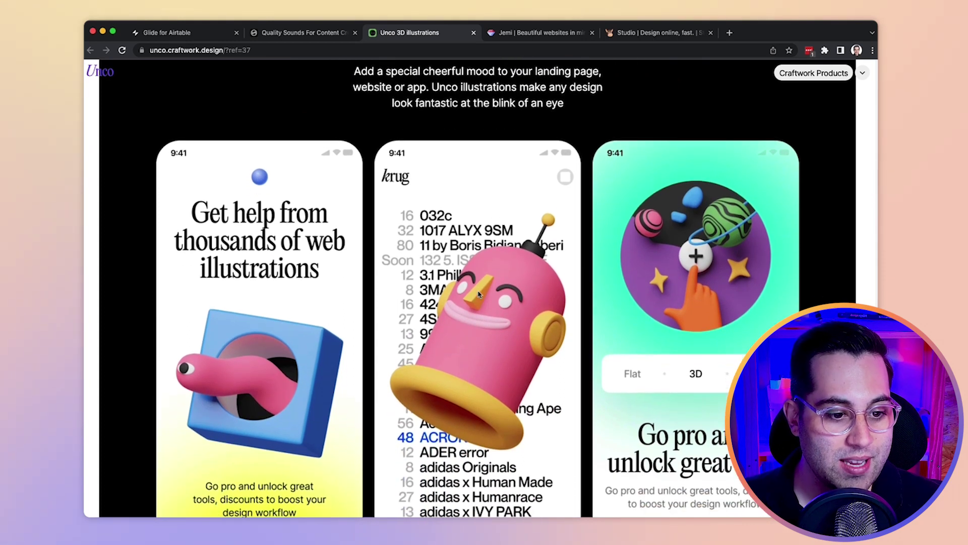
pyautogui.scroll(-2, 470, 281)
pyautogui.scroll(-5, 477, 291)
pyautogui.scroll(2, 478, 295)
pyautogui.scroll(3, 478, 295)
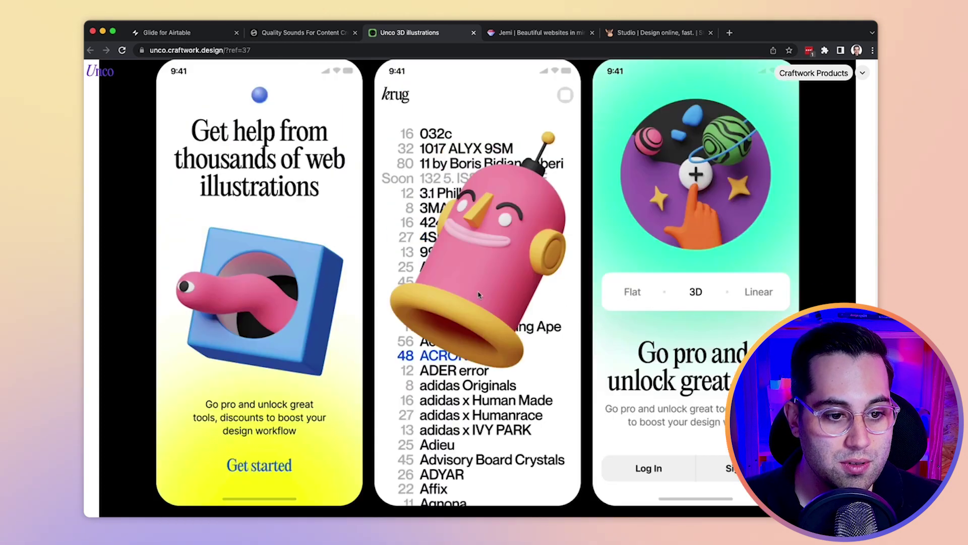
pyautogui.scroll(1, 478, 296)
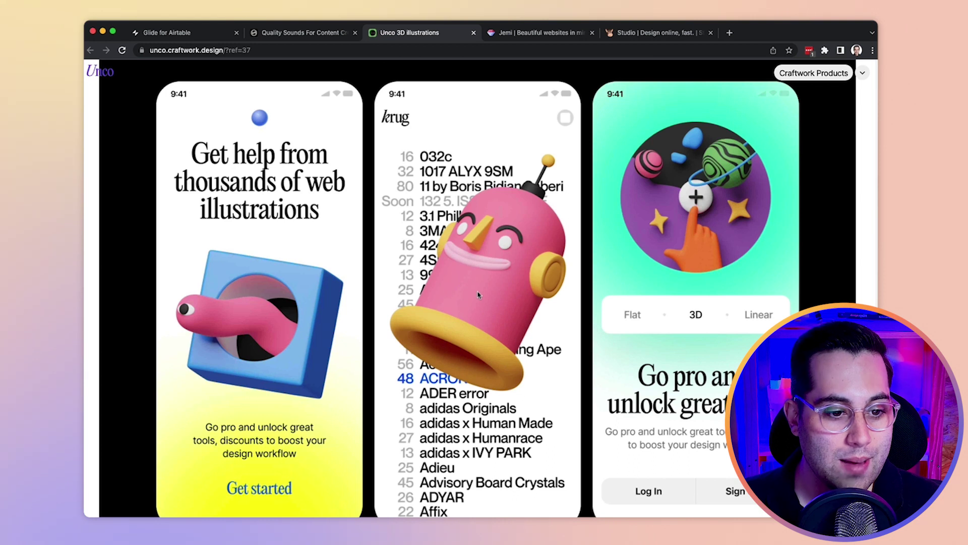
pyautogui.scroll(-5, 479, 290)
pyautogui.scroll(-2, 479, 290)
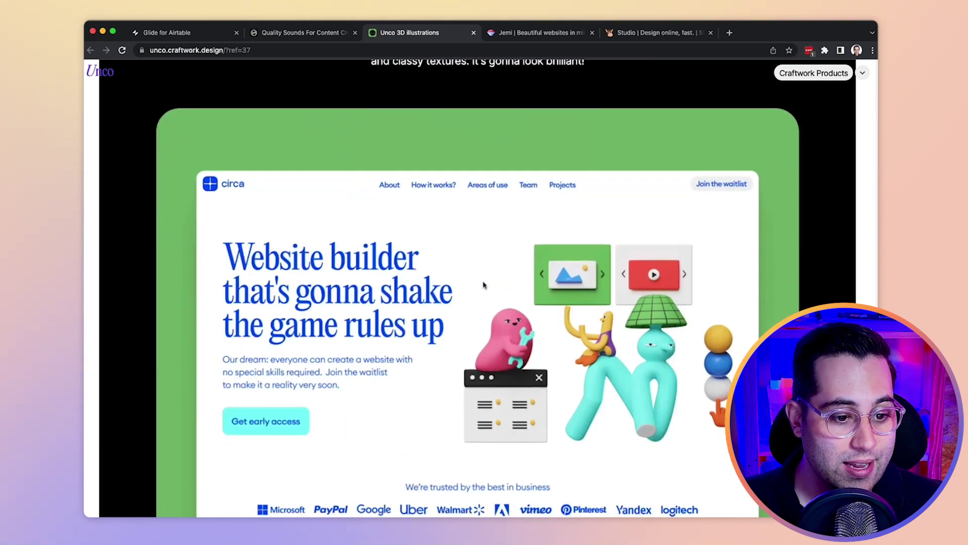
pyautogui.scroll(-4, 479, 289)
pyautogui.scroll(-4, 483, 289)
pyautogui.scroll(-1, 486, 288)
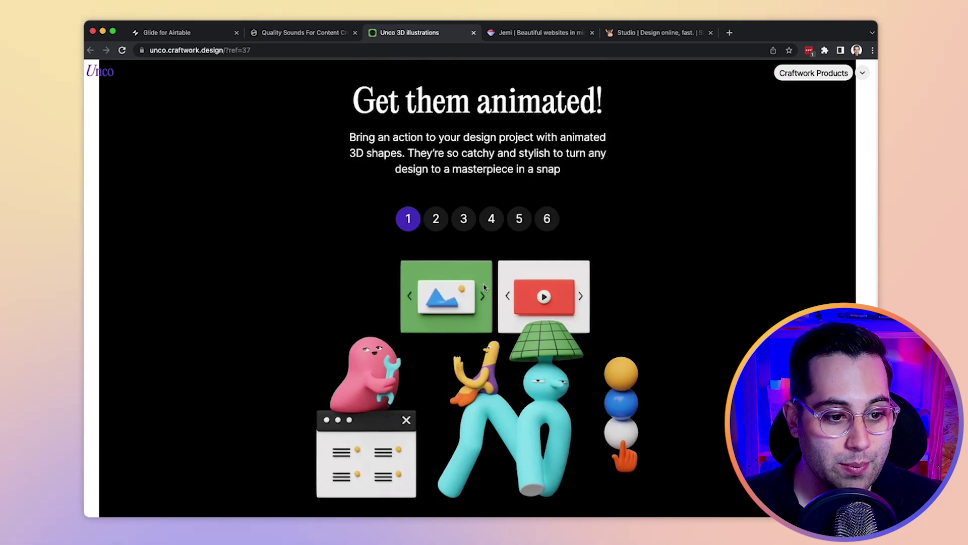
# Step through Unco's animated carousel illustrations 2 to 5.
pyautogui.click(436, 217)
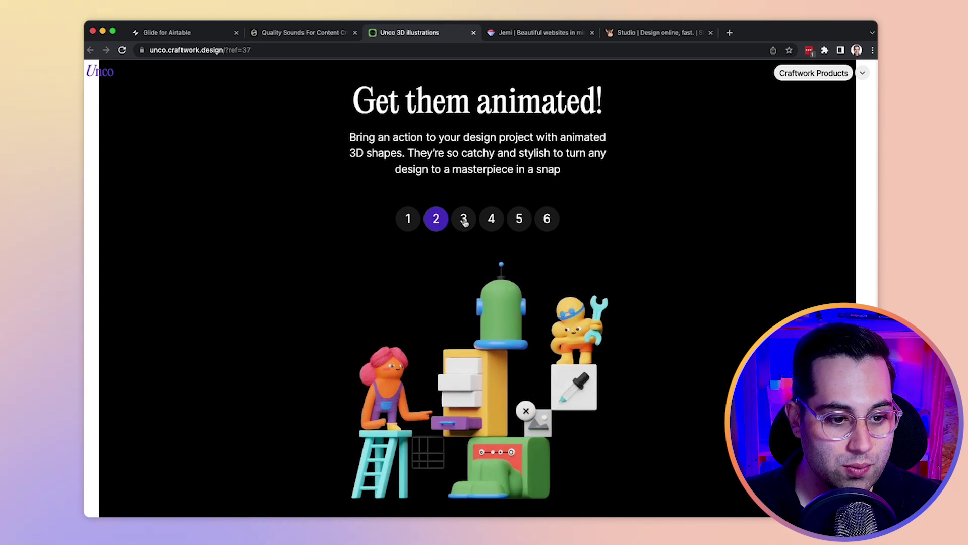
pyautogui.click(464, 218)
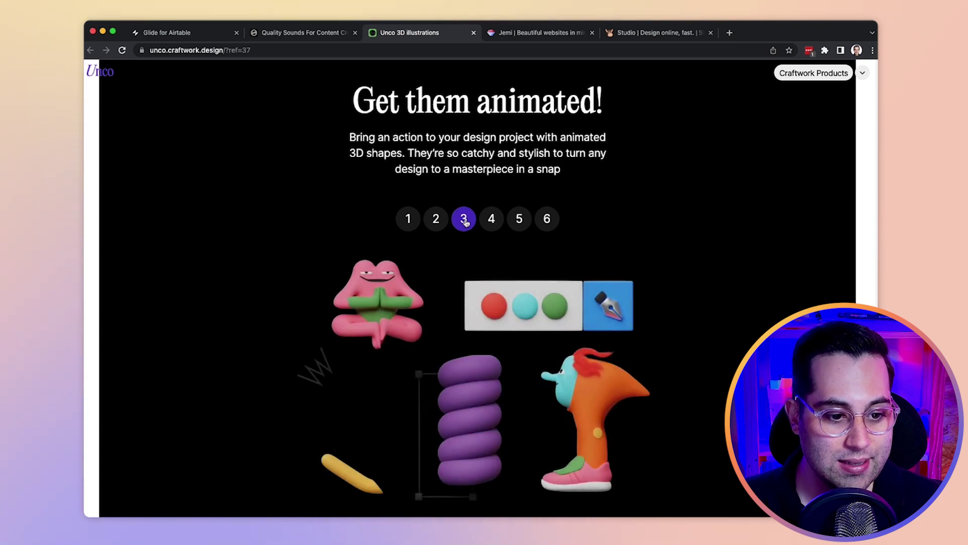
pyautogui.click(490, 218)
pyautogui.click(519, 218)
pyautogui.scroll(-2, 520, 227)
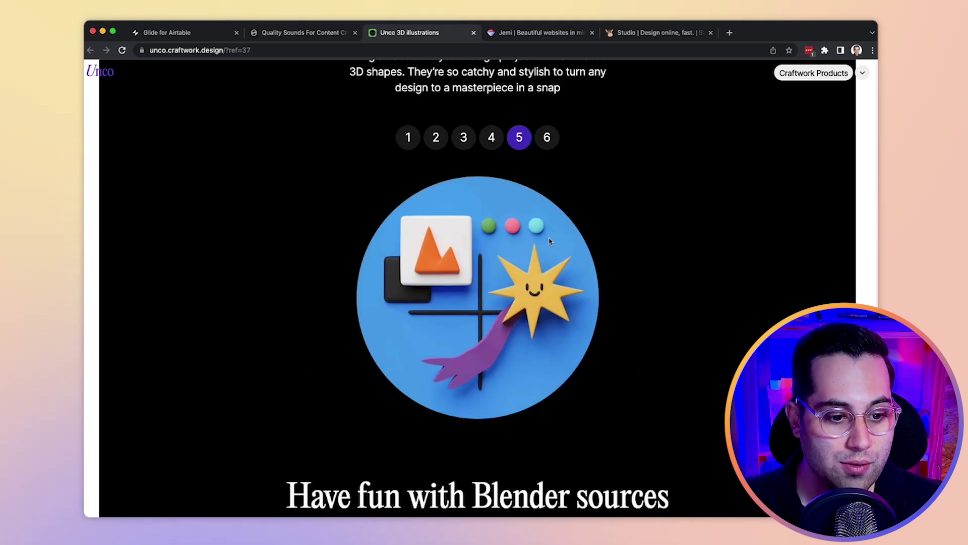
pyautogui.scroll(-3, 545, 235)
pyautogui.scroll(-3, 560, 245)
pyautogui.scroll(-3, 561, 245)
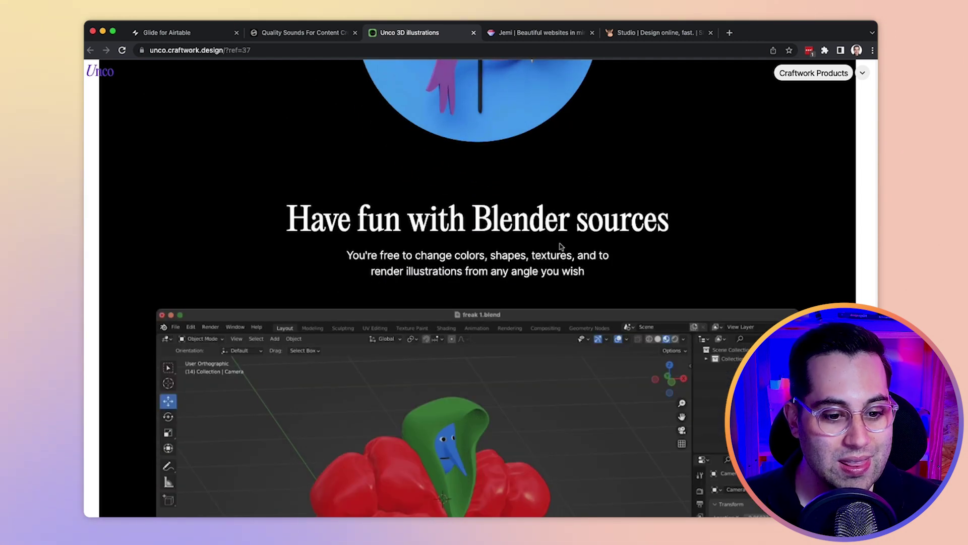
pyautogui.scroll(-3, 492, 265)
pyautogui.scroll(-5, 446, 282)
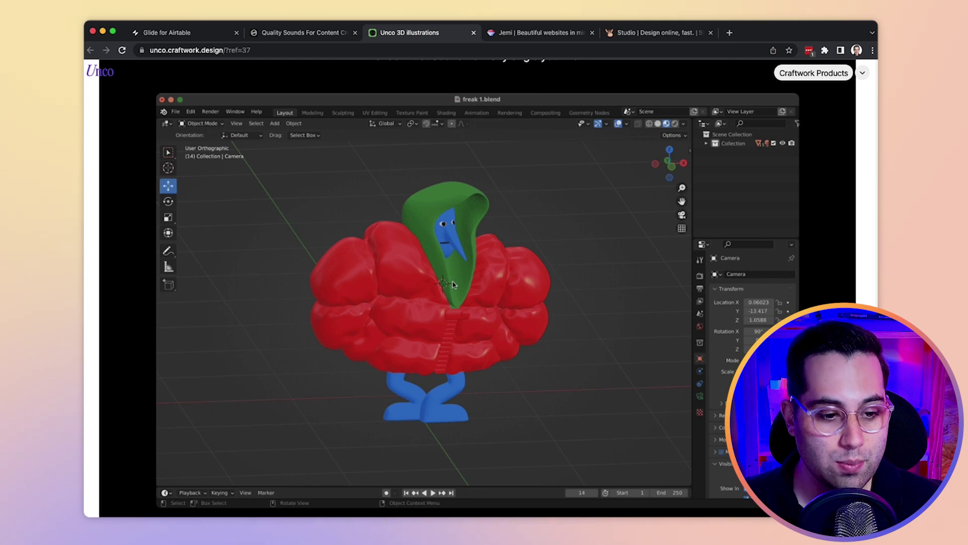
pyautogui.scroll(-5, 453, 285)
pyautogui.scroll(-8, 452, 284)
pyautogui.scroll(-1, 452, 284)
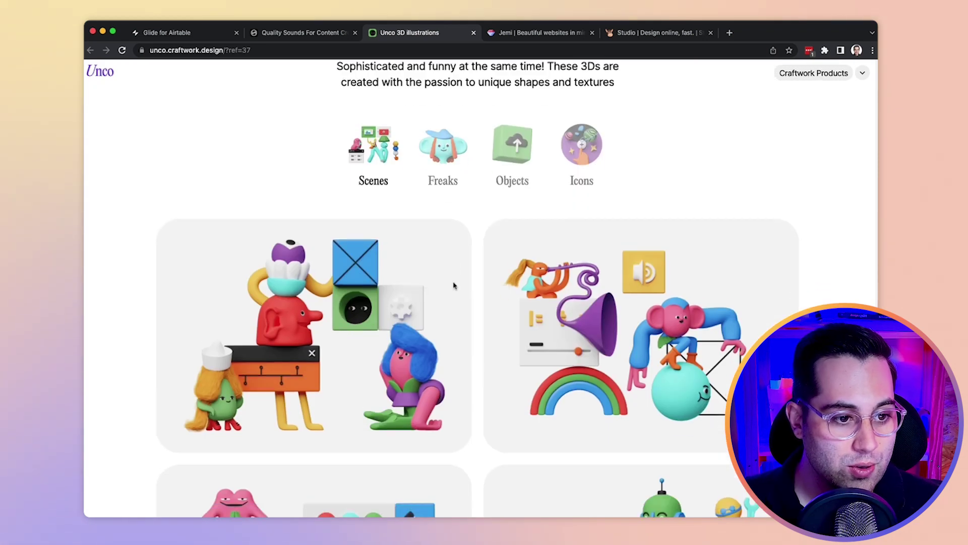
pyautogui.scroll(-2, 453, 285)
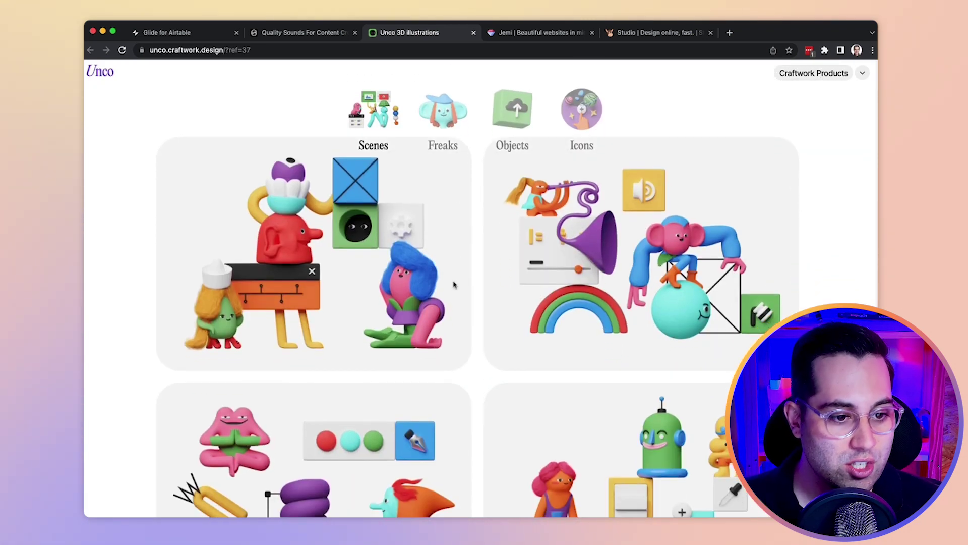
pyautogui.scroll(1, 453, 286)
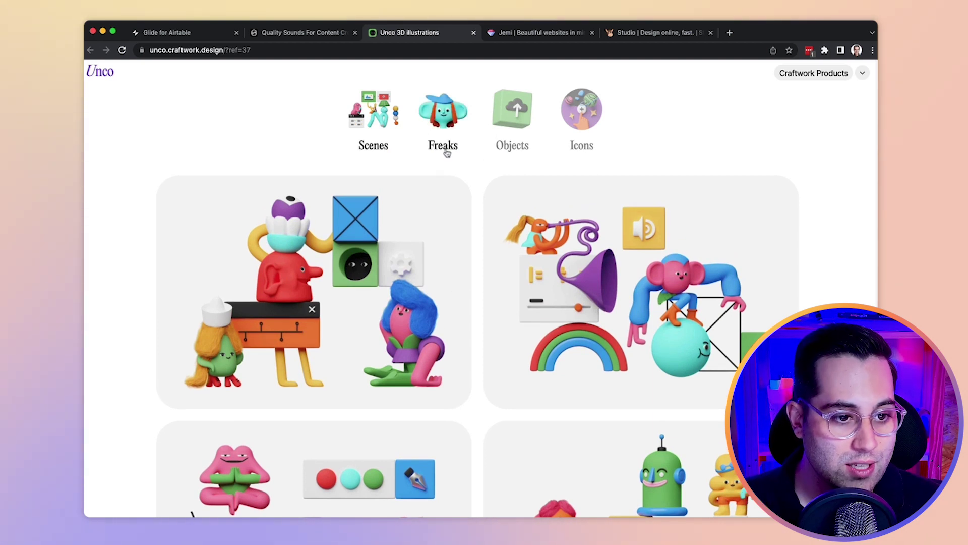
# Browse the gallery's Freaks, Objects and Icons illustration categories.
pyautogui.click(443, 128)
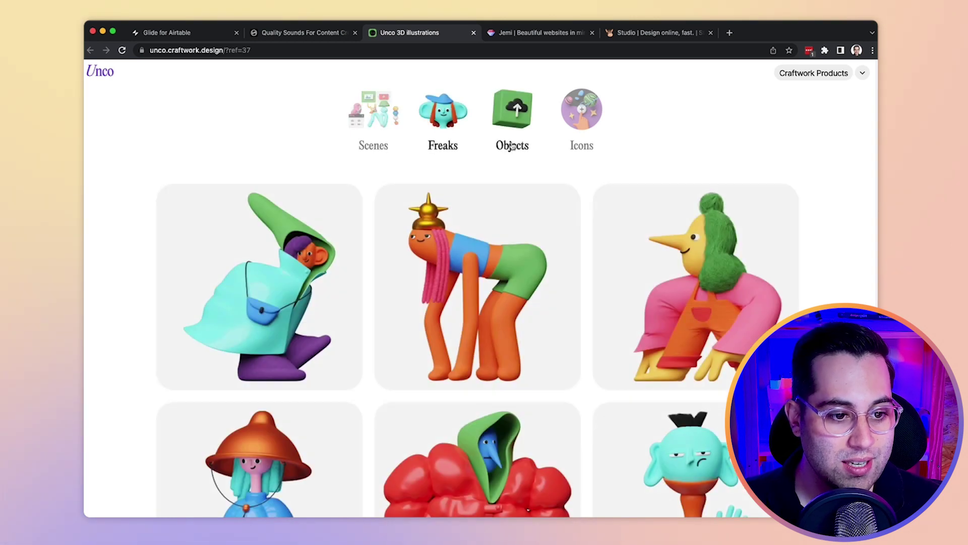
pyautogui.click(512, 146)
pyautogui.scroll(-3, 560, 210)
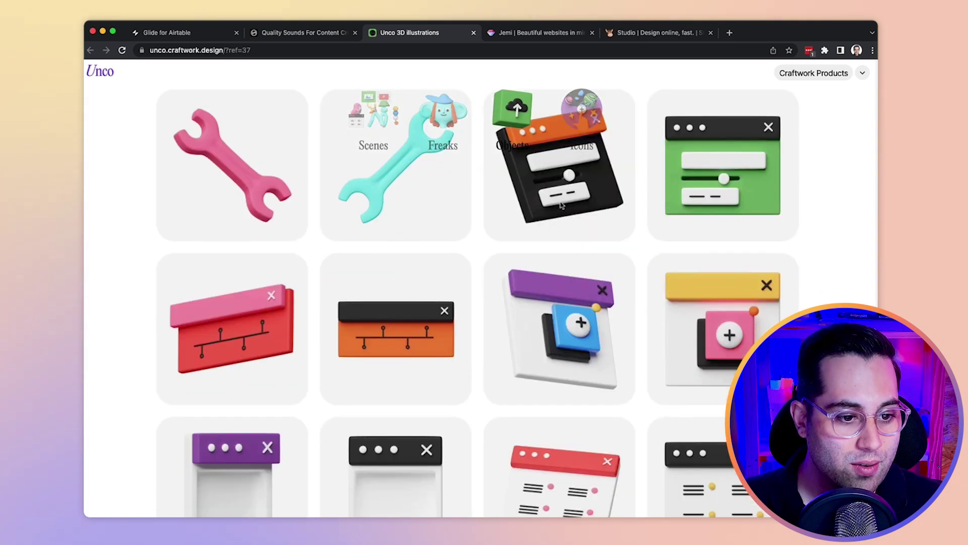
pyautogui.click(582, 121)
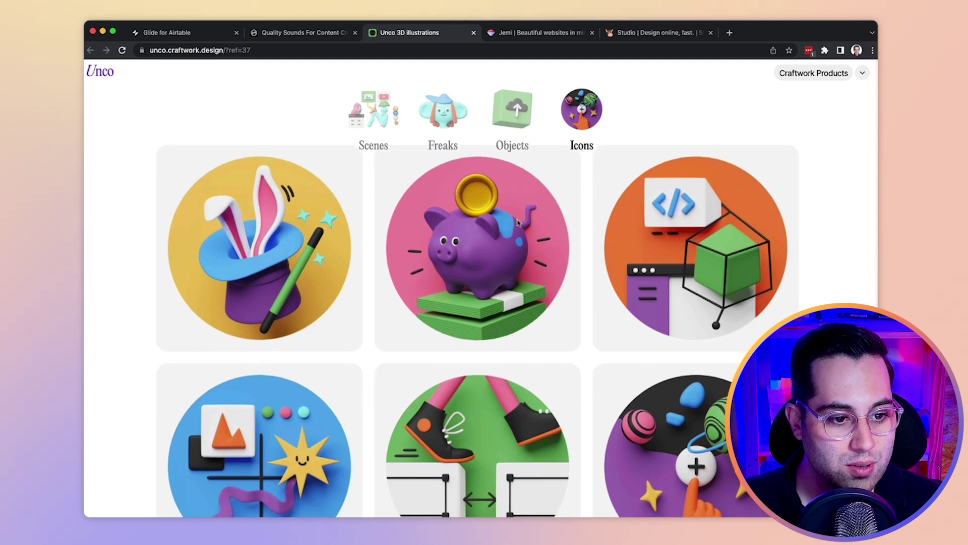
pyautogui.scroll(-5, 515, 235)
pyautogui.scroll(-3, 512, 235)
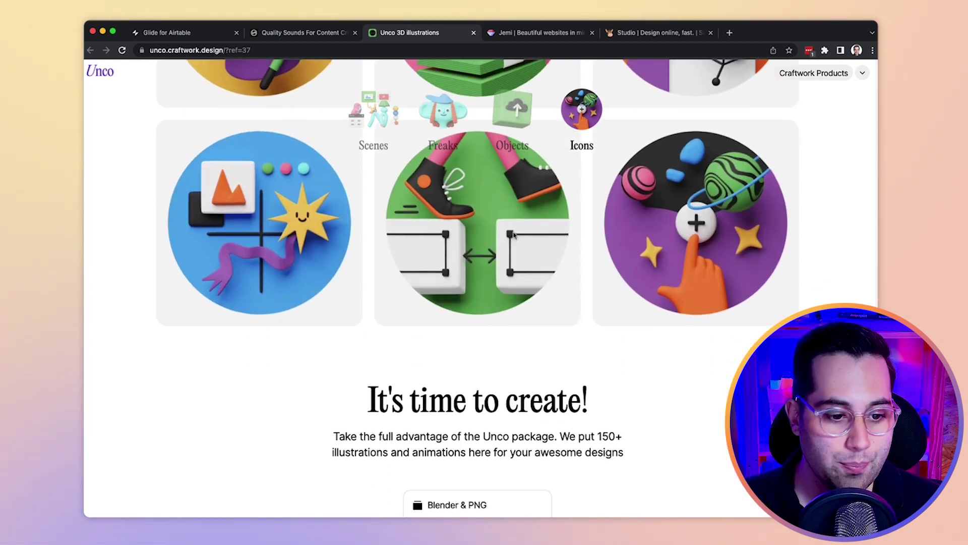
pyautogui.scroll(-5, 529, 250)
pyautogui.scroll(-3, 545, 265)
pyautogui.scroll(2, 573, 260)
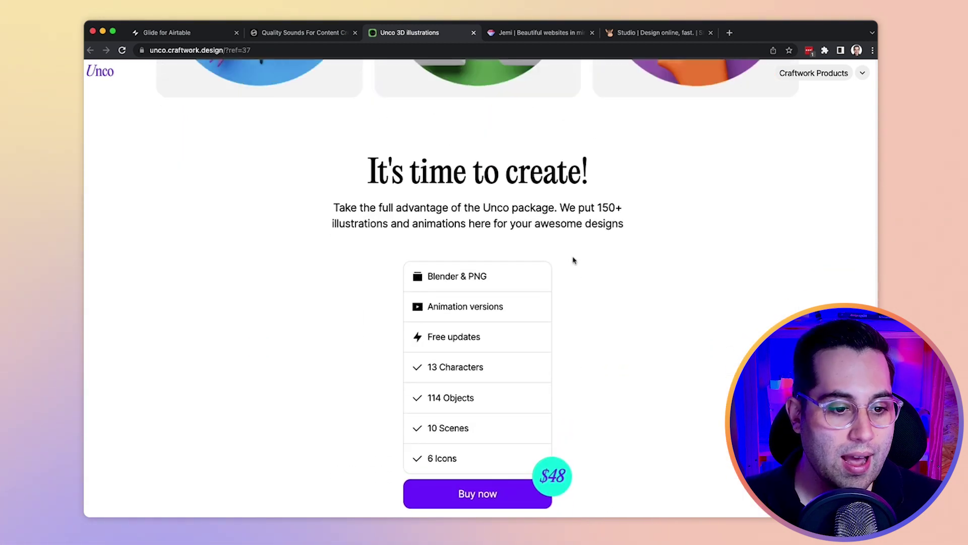
pyautogui.scroll(4, 573, 259)
pyautogui.scroll(5, 573, 260)
pyautogui.scroll(3, 560, 265)
pyautogui.scroll(1, 542, 273)
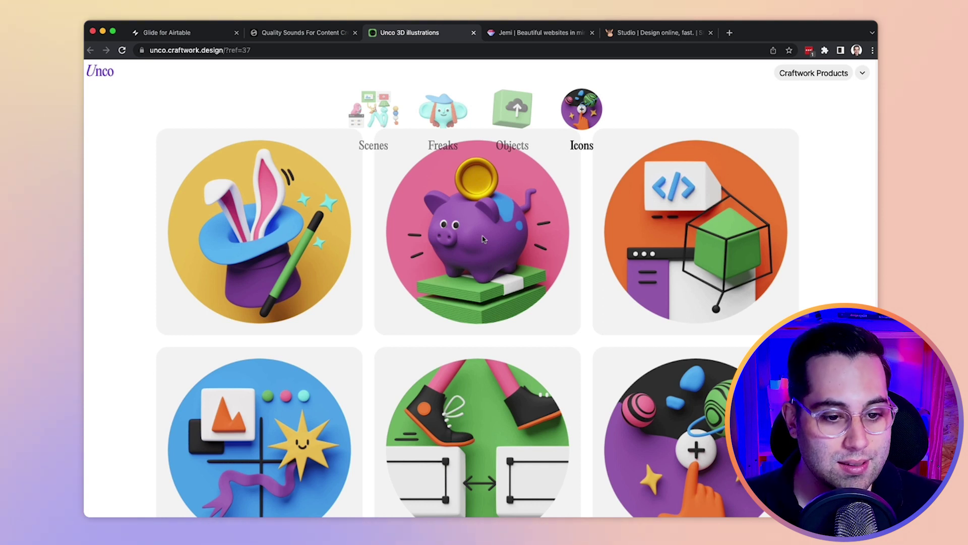
pyautogui.scroll(3, 482, 239)
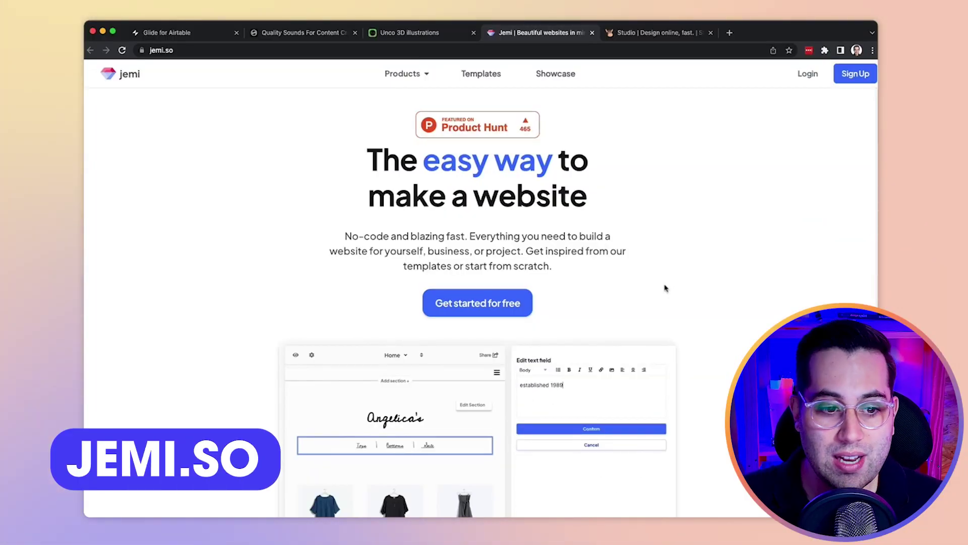
pyautogui.scroll(-2, 665, 287)
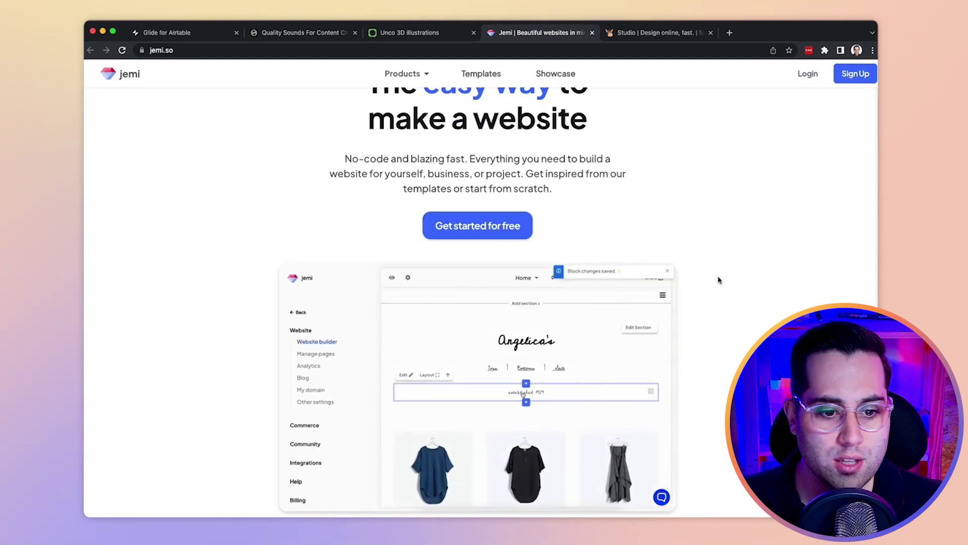
pyautogui.scroll(-2, 719, 280)
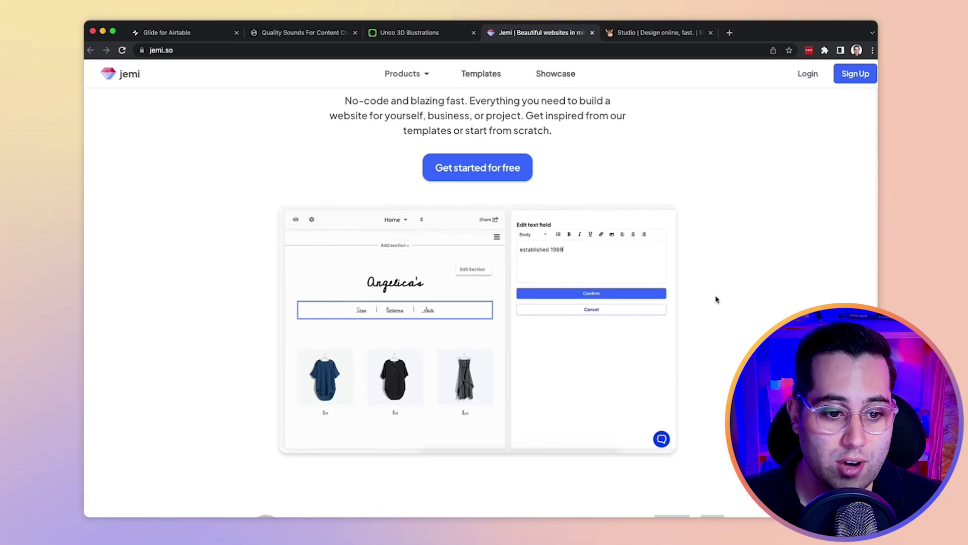
pyautogui.scroll(-1, 715, 301)
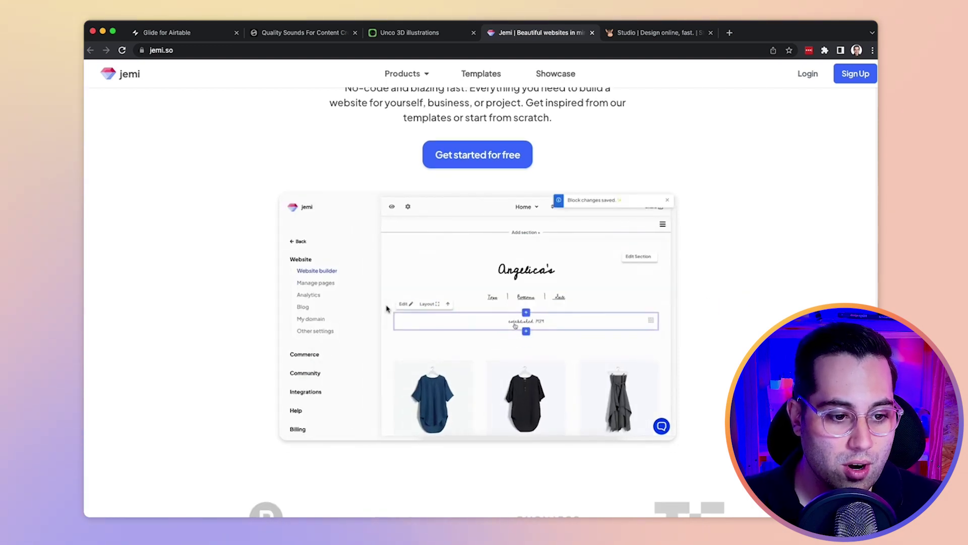
pyautogui.scroll(-4, 569, 350)
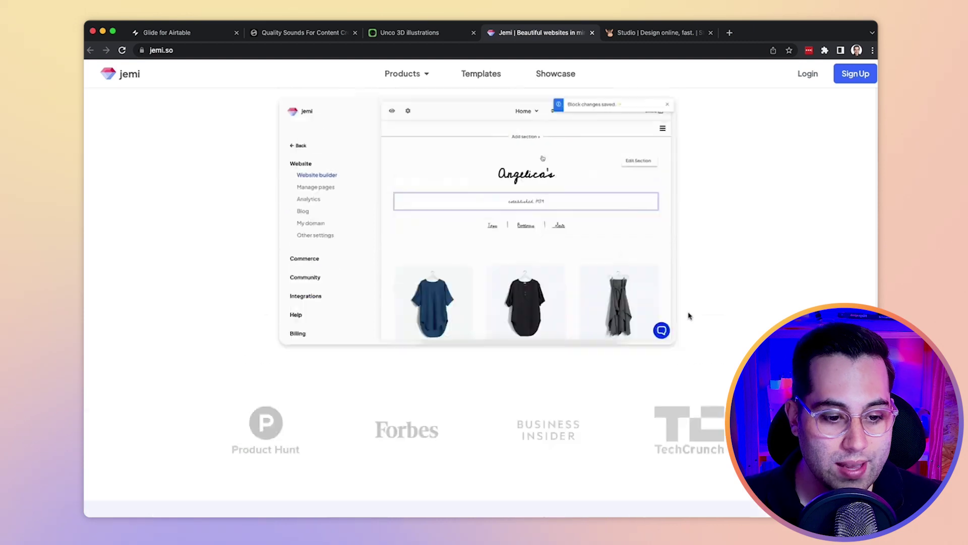
pyautogui.scroll(-5, 568, 349)
pyautogui.scroll(-5, 569, 350)
pyautogui.scroll(-5, 569, 350)
pyautogui.scroll(-5, 574, 338)
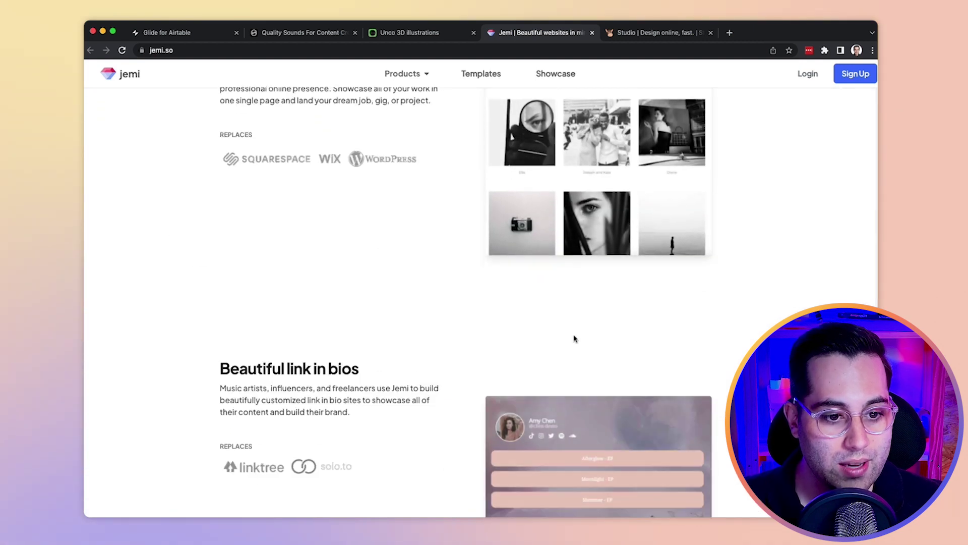
pyautogui.scroll(-5, 573, 338)
pyautogui.click(481, 73)
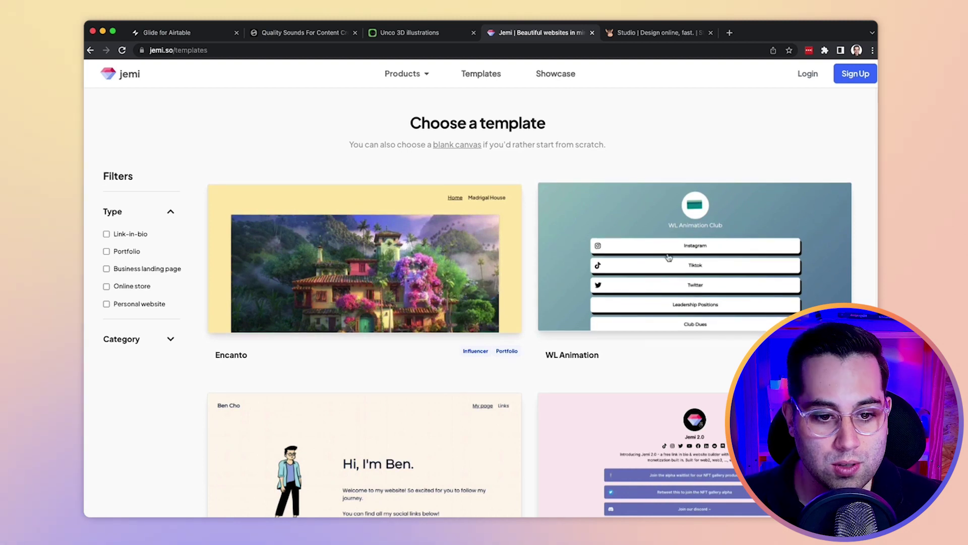
pyautogui.scroll(-1, 559, 299)
pyautogui.scroll(-5, 413, 264)
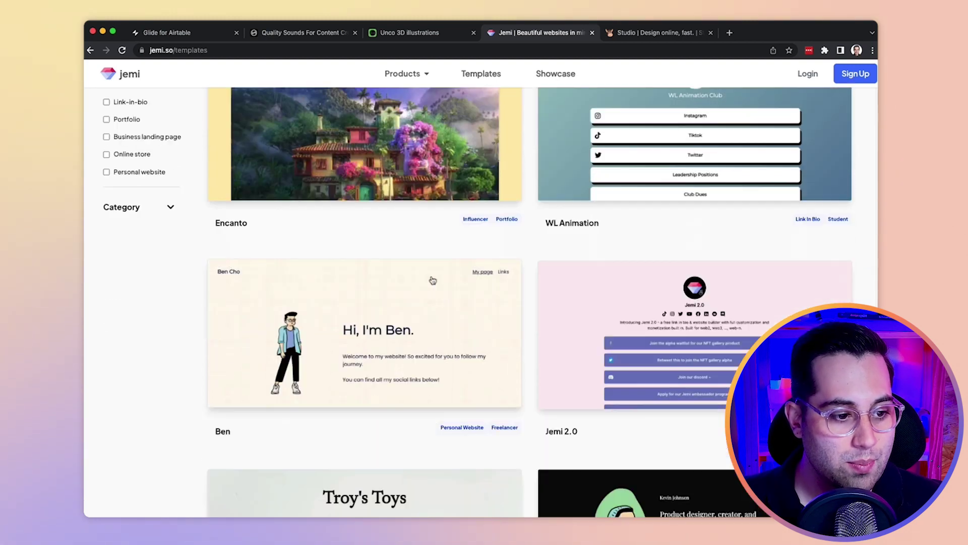
pyautogui.scroll(-3, 533, 341)
pyautogui.scroll(-3, 532, 341)
pyautogui.scroll(-3, 532, 341)
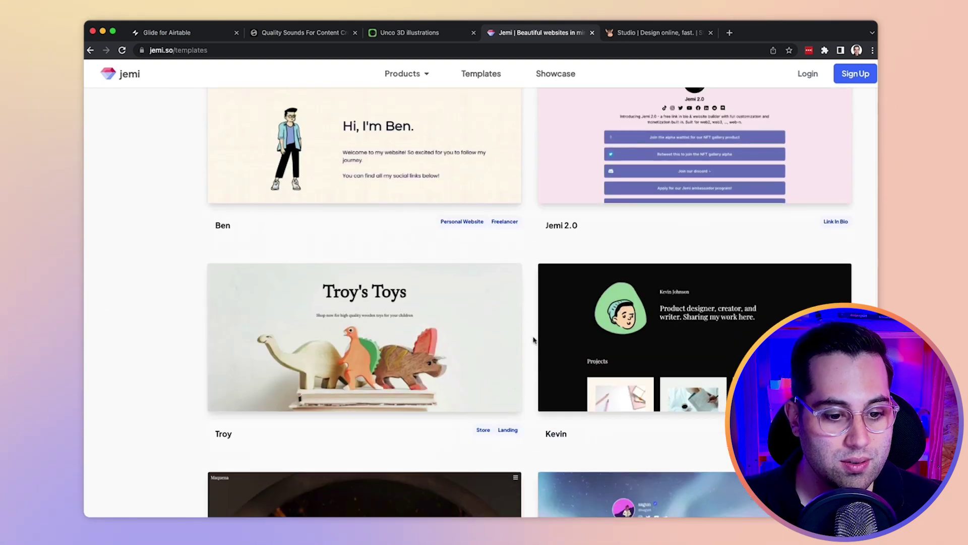
pyautogui.scroll(-5, 533, 341)
pyautogui.scroll(-2, 533, 341)
pyautogui.scroll(-2, 701, 337)
pyautogui.scroll(-3, 700, 337)
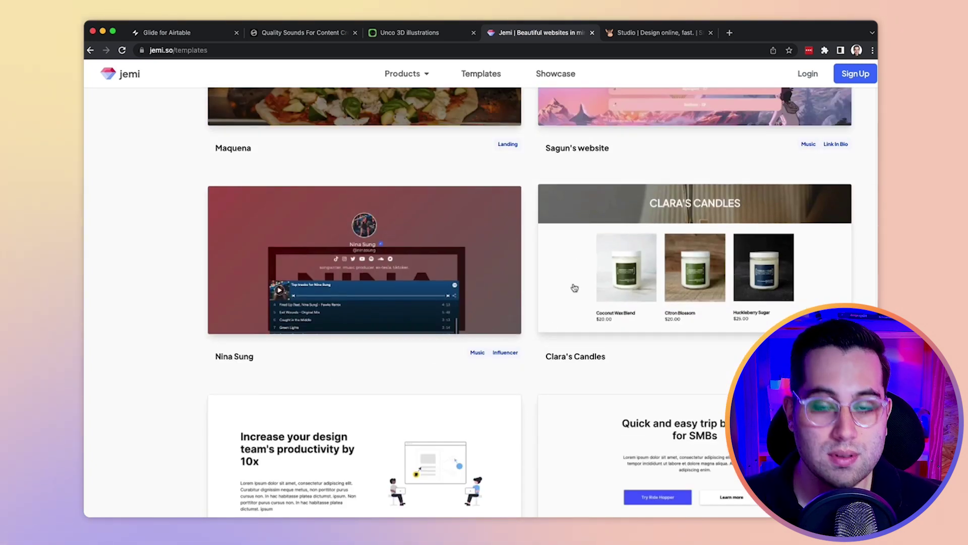
pyautogui.scroll(-5, 593, 282)
pyautogui.scroll(-4, 530, 303)
pyautogui.scroll(-4, 474, 313)
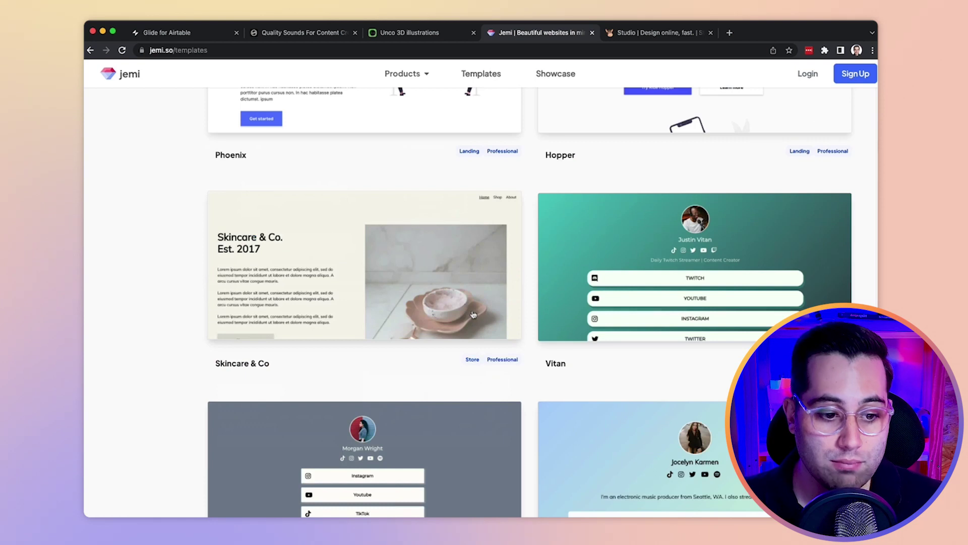
pyautogui.scroll(-2, 474, 314)
pyautogui.scroll(-4, 474, 313)
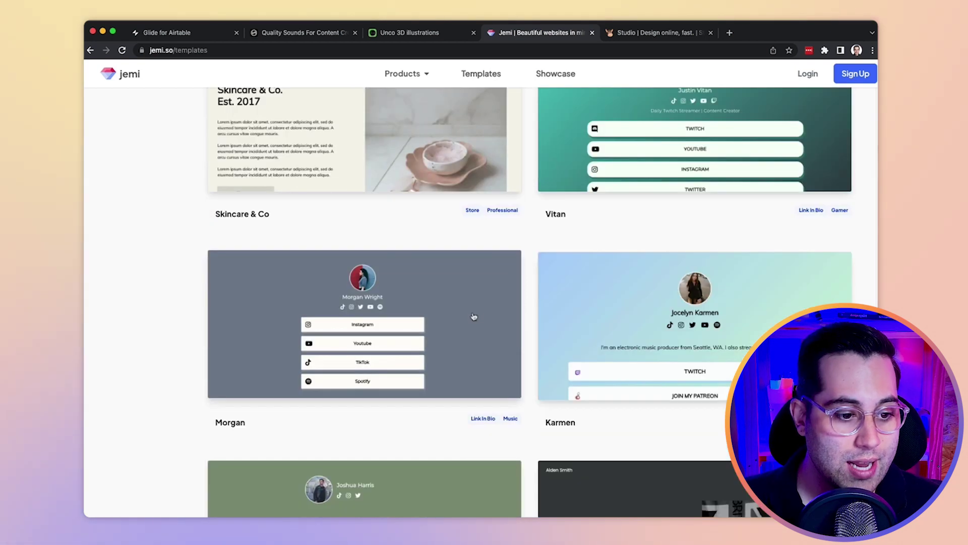
pyautogui.scroll(-3, 474, 314)
pyautogui.scroll(-4, 471, 316)
pyautogui.scroll(-5, 471, 316)
pyautogui.scroll(-3, 471, 316)
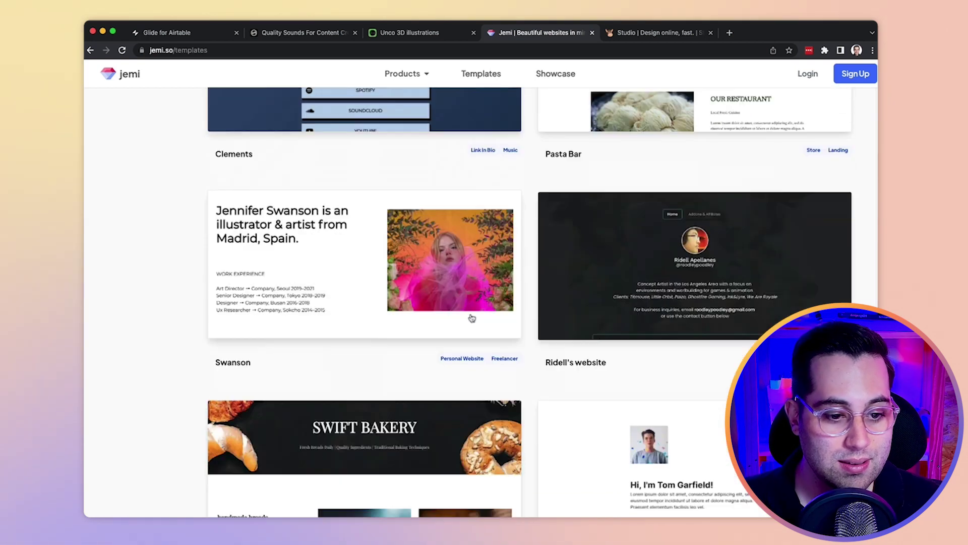
pyautogui.scroll(-2, 471, 318)
pyautogui.scroll(-1, 471, 317)
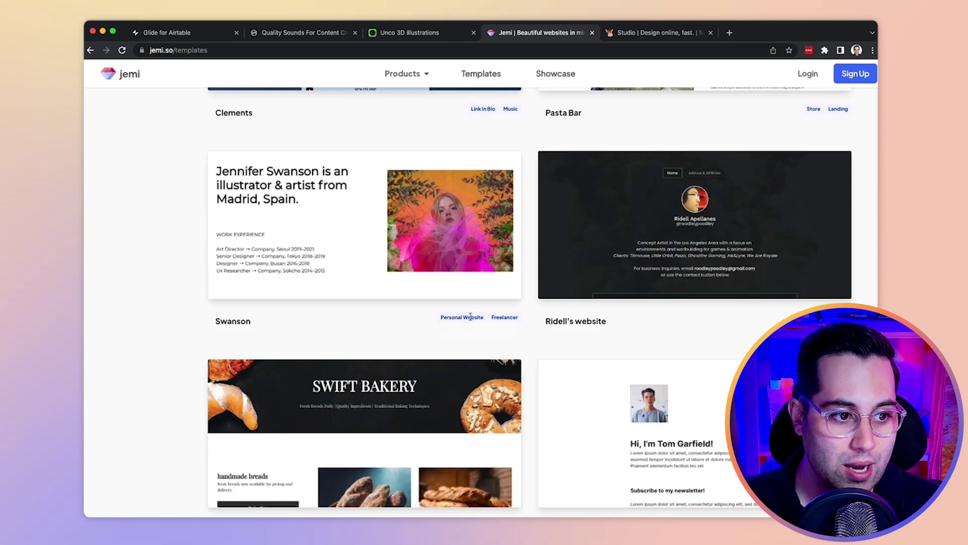
pyautogui.scroll(-2, 470, 316)
pyautogui.scroll(-2, 470, 316)
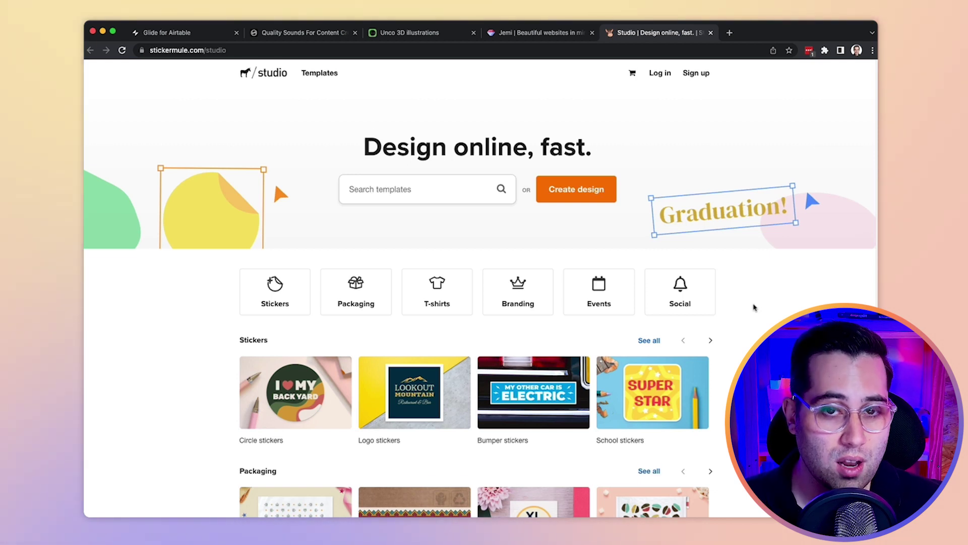
pyautogui.scroll(-5, 754, 306)
pyautogui.scroll(-2, 744, 318)
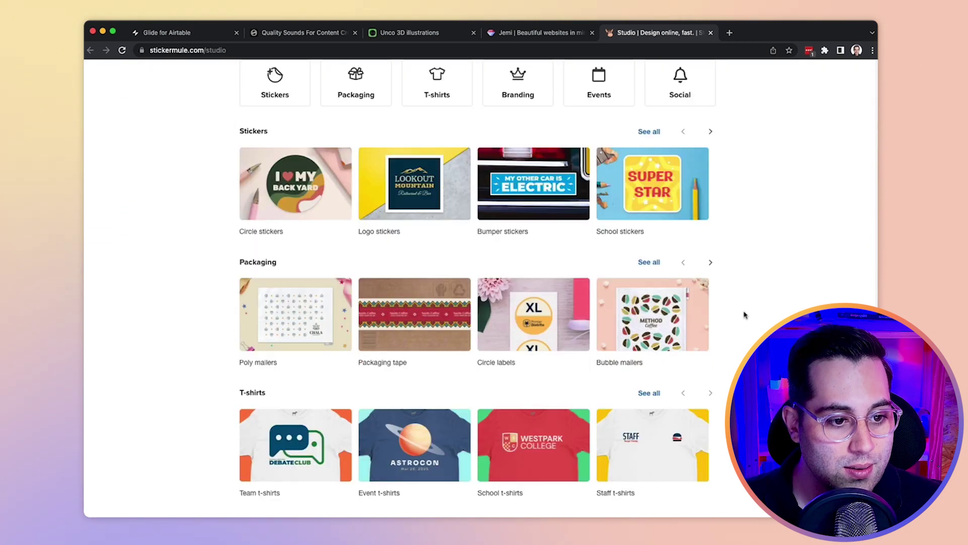
pyautogui.scroll(3, 745, 314)
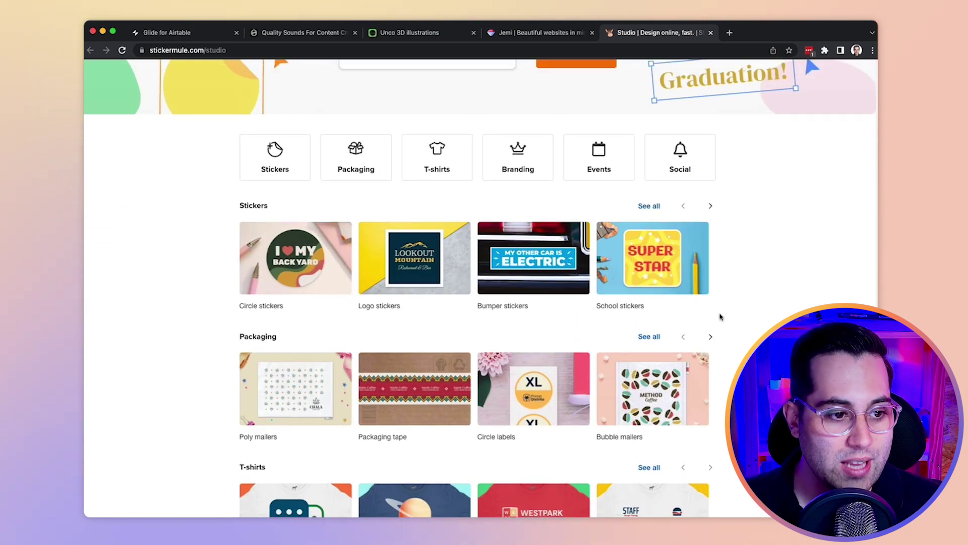
# Pick the Stickers category and open the full Sticker templates page.
pyautogui.click(275, 163)
pyautogui.moveTo(533, 258)
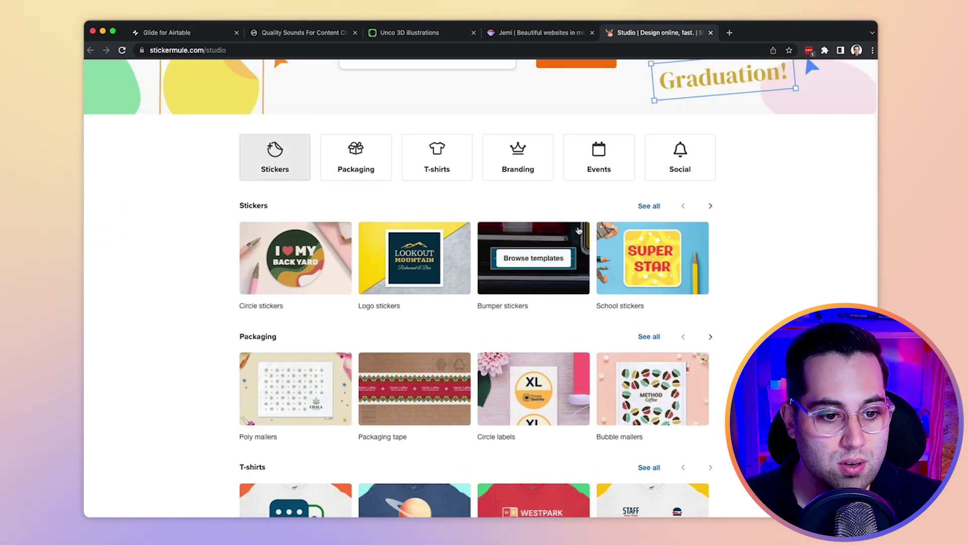
pyautogui.click(533, 258)
pyautogui.scroll(-1, 484, 303)
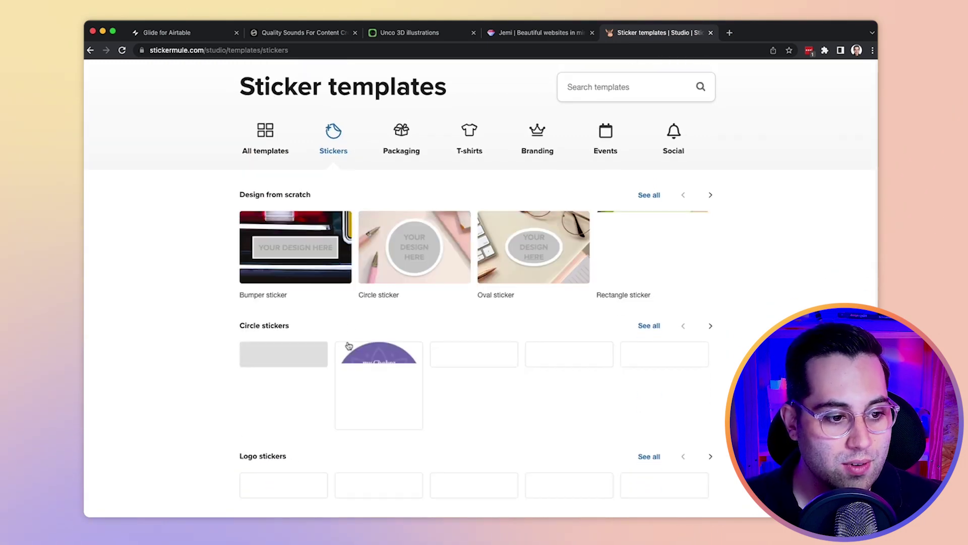
pyautogui.scroll(-3, 540, 369)
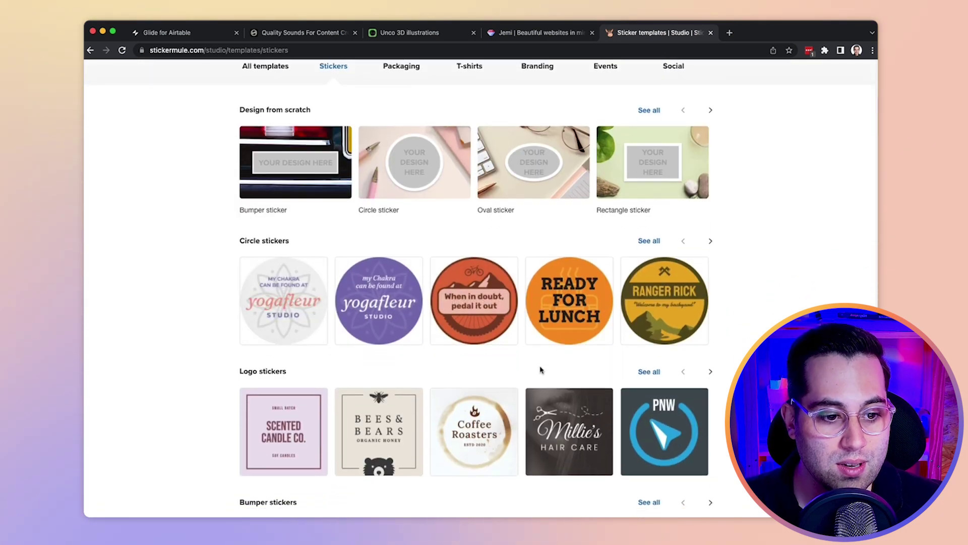
pyautogui.moveTo(474, 301)
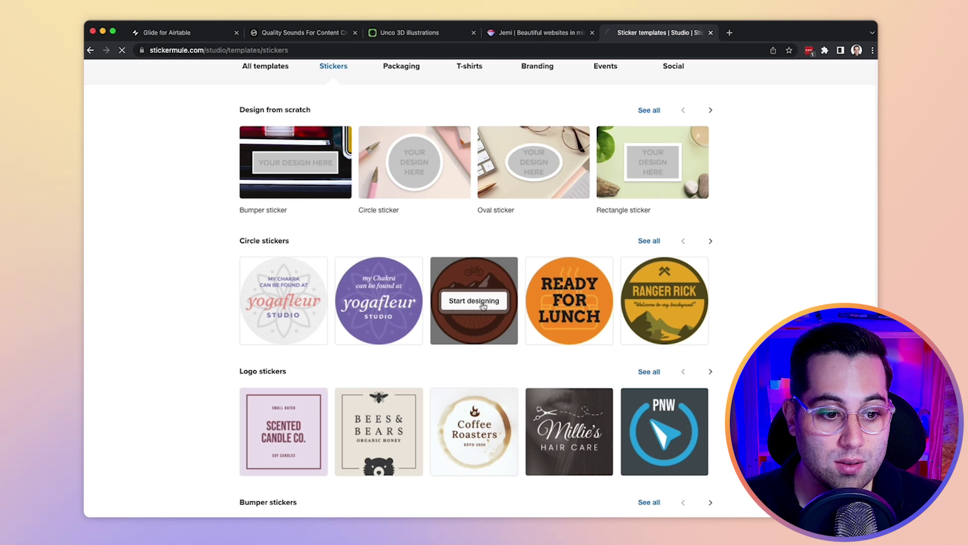
# View the 'When in doubt, pedal it out' circle sticker in the editor, then return home.
pyautogui.click(483, 305)
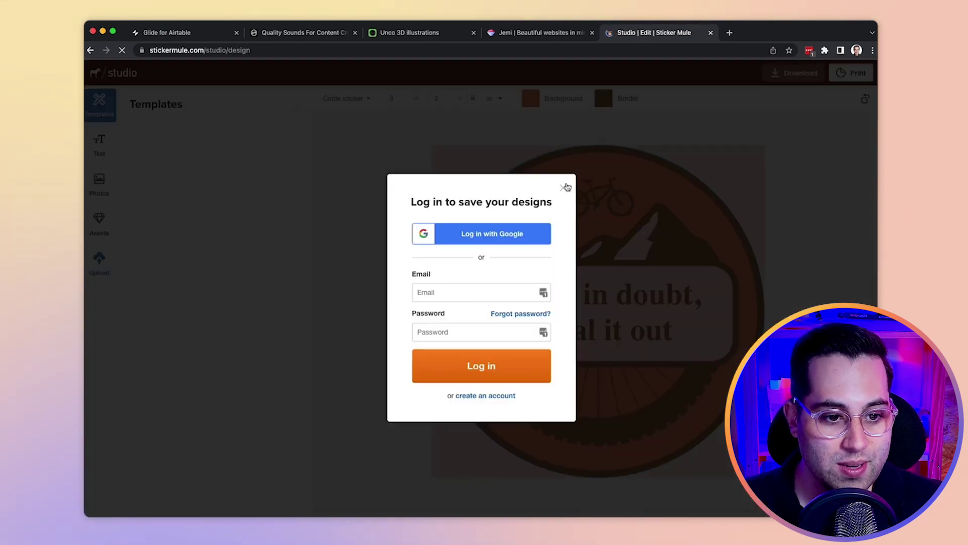
pyautogui.click(566, 185)
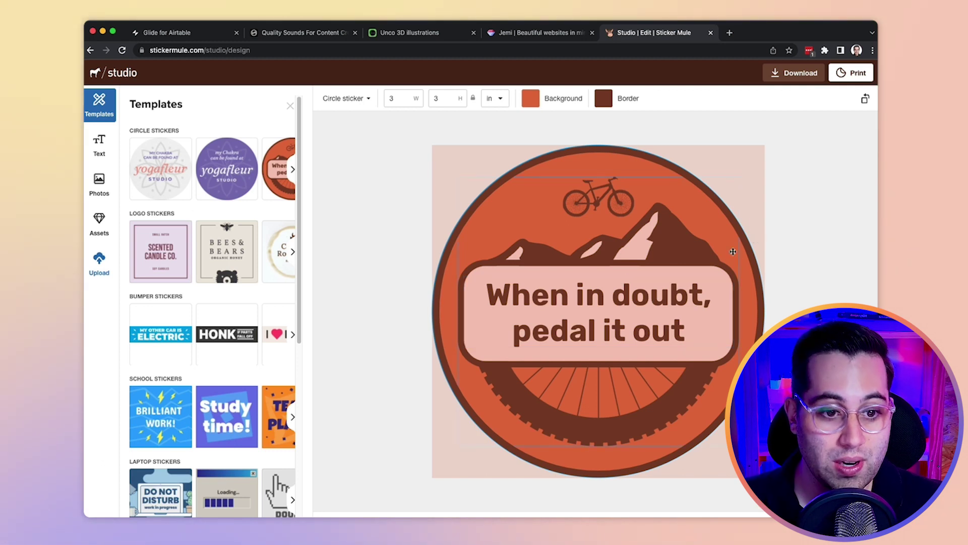
pyautogui.click(114, 73)
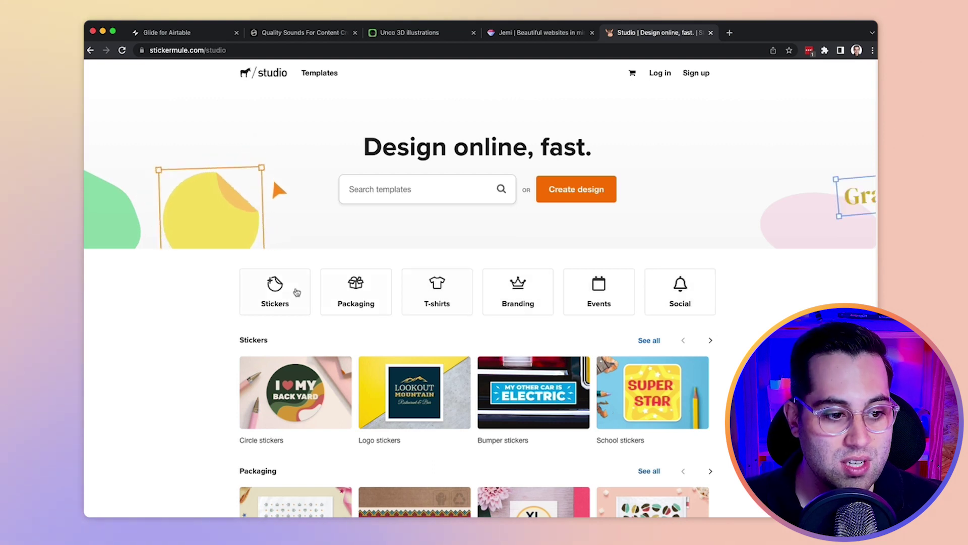
# Open the Yogafleur logo template from Branding in the editor.
pyautogui.click(511, 303)
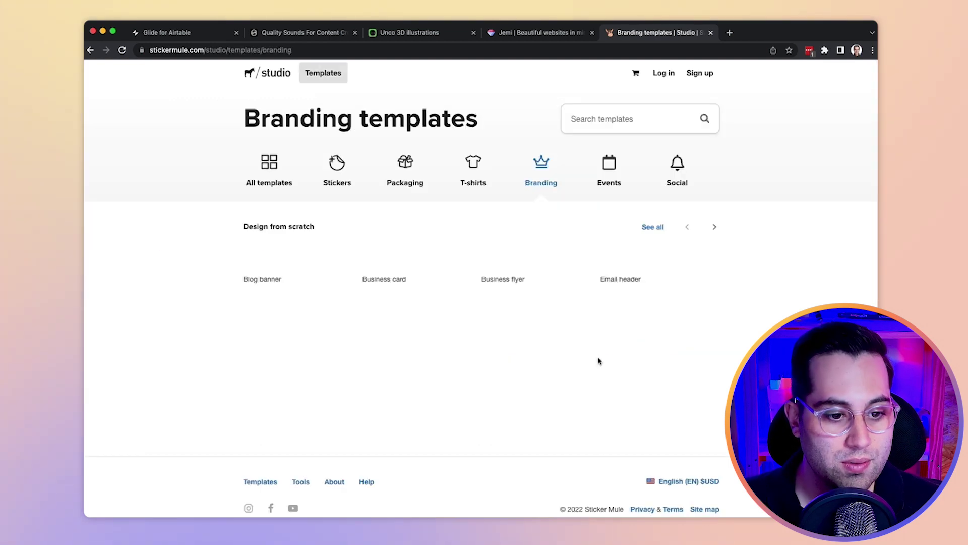
pyautogui.scroll(-3, 486, 343)
pyautogui.scroll(-3, 487, 343)
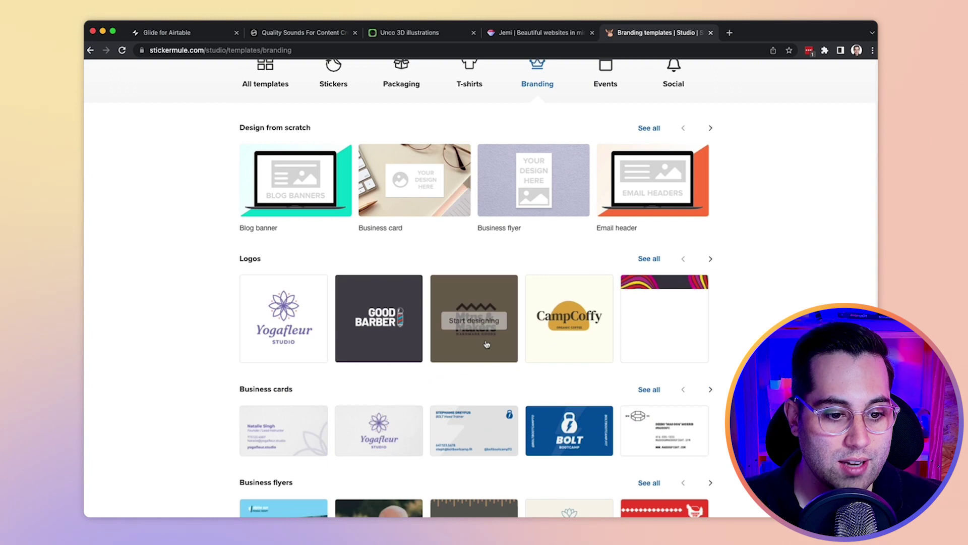
pyautogui.scroll(-3, 486, 303)
pyautogui.click(296, 259)
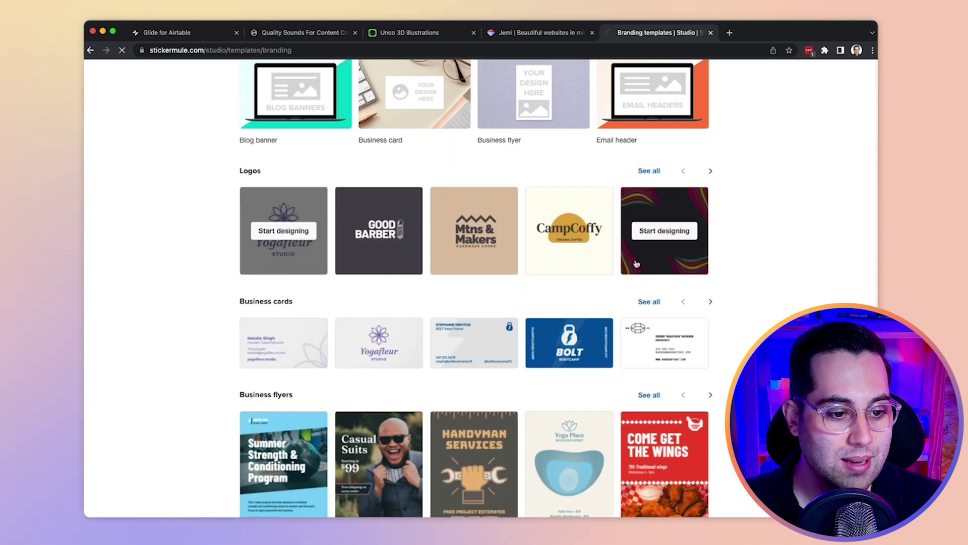
pyautogui.click(568, 190)
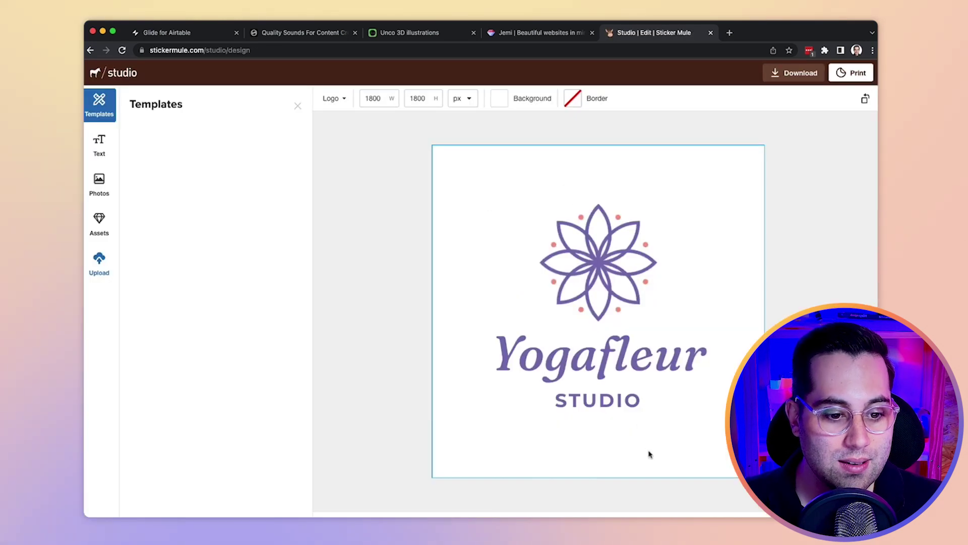
# Replace the Yogafleur name text with 'Logo'.
pyautogui.click(597, 355)
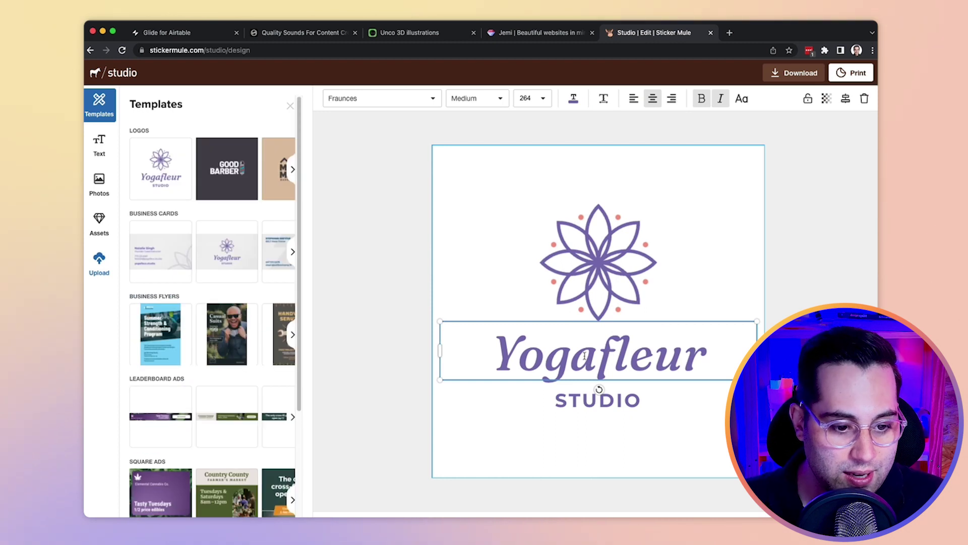
pyautogui.doubleClick(608, 351)
pyautogui.write('Logo')
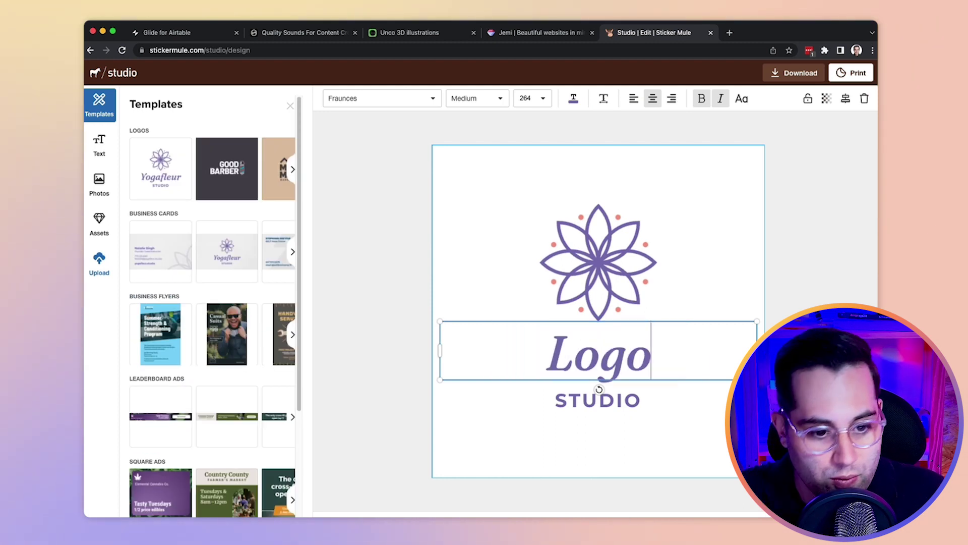
pyautogui.click(741, 215)
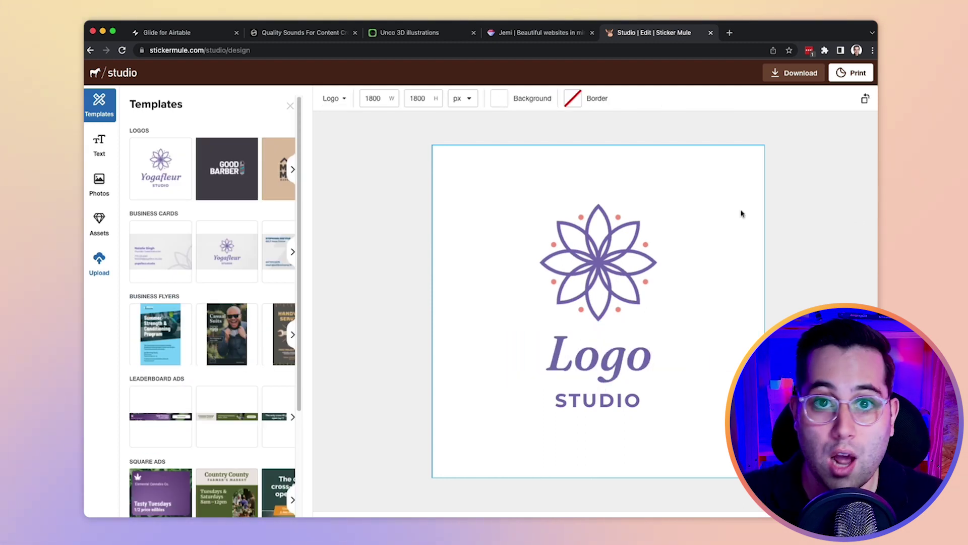